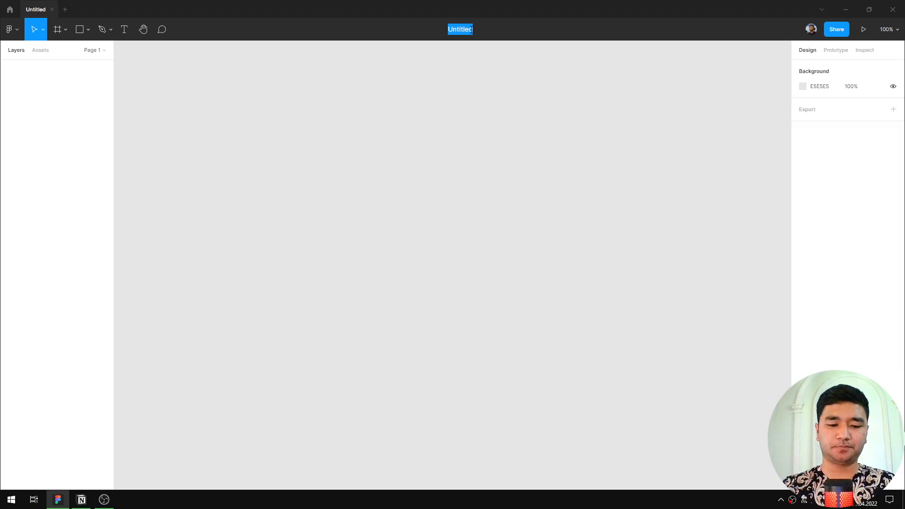
# Rename the untitled design file as 2-dars.
pyautogui.write('2-dars')
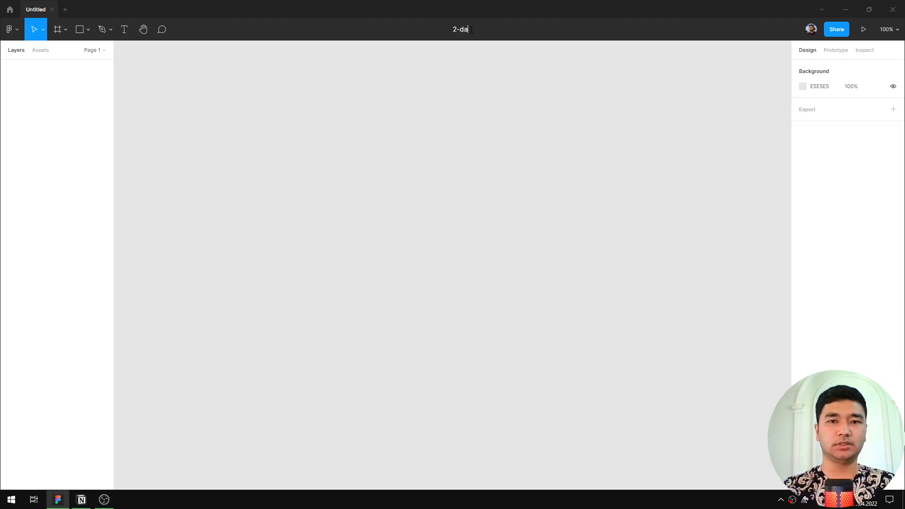
pyautogui.press('Return')
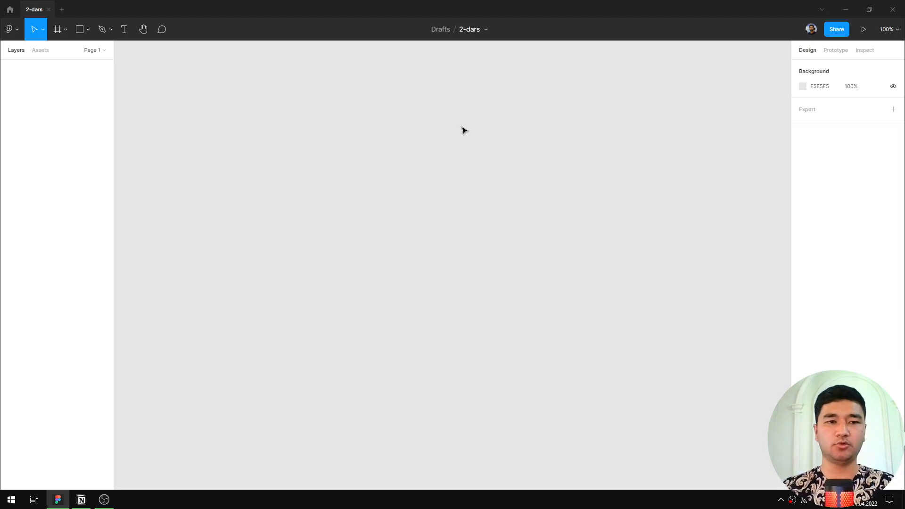
pyautogui.moveTo(385, 162); pyautogui.dragTo(399, 173)
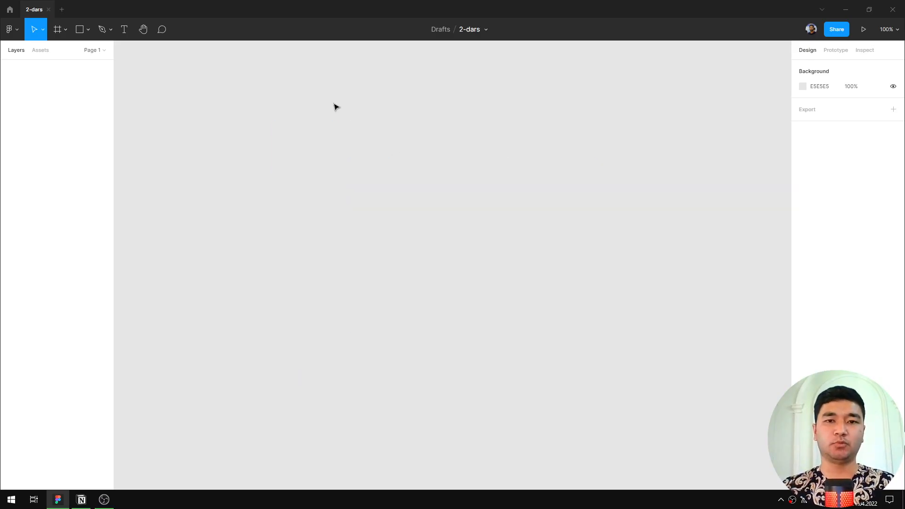
# Import the Sketch file geezo-music-streaming-app-ui-kit from its folder in Downloads into the drafts.
pyautogui.click(10, 10)
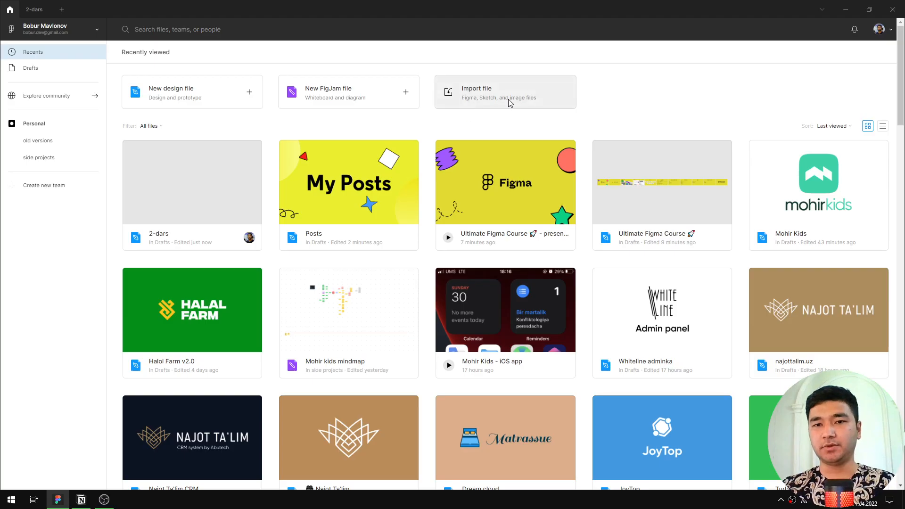
pyautogui.click(475, 91)
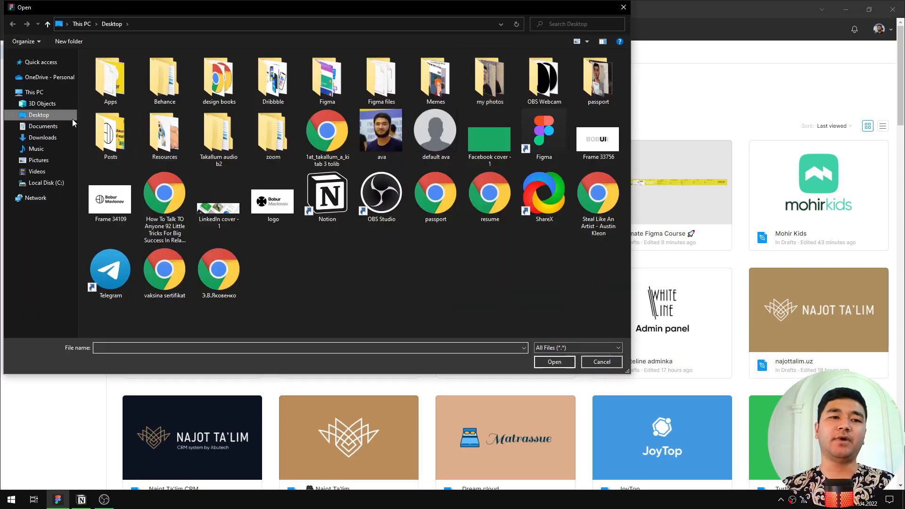
pyautogui.click(51, 138)
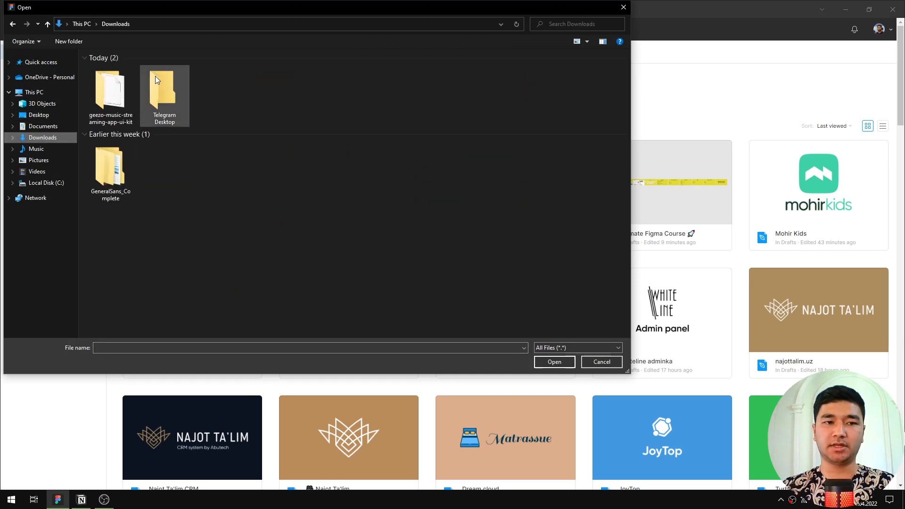
pyautogui.doubleClick(121, 83)
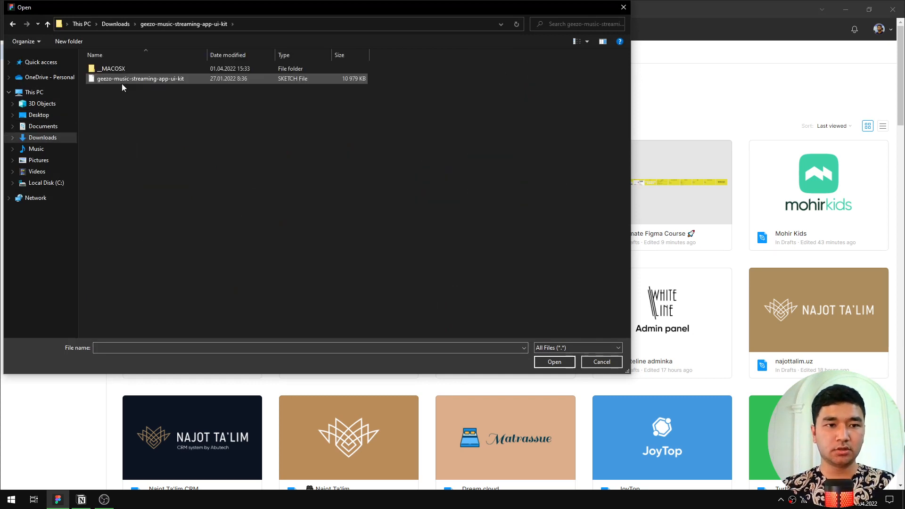
pyautogui.click(180, 81)
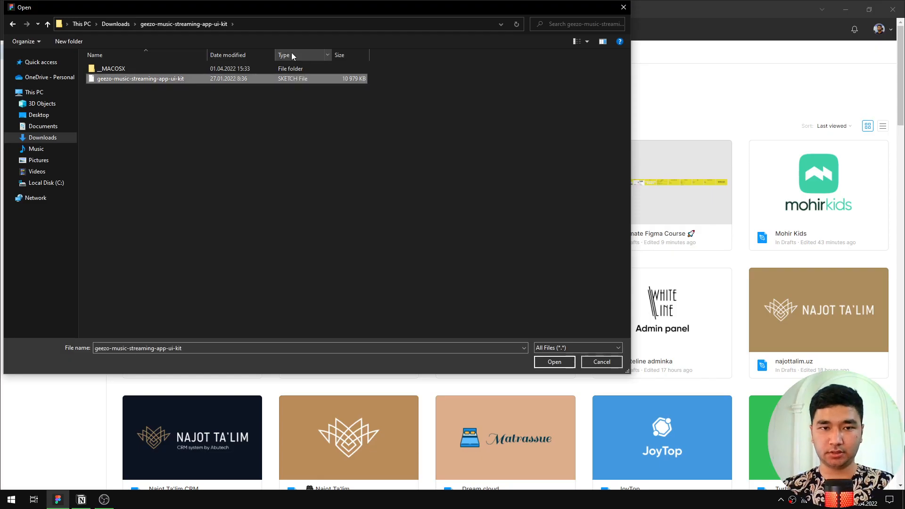
pyautogui.click(554, 362)
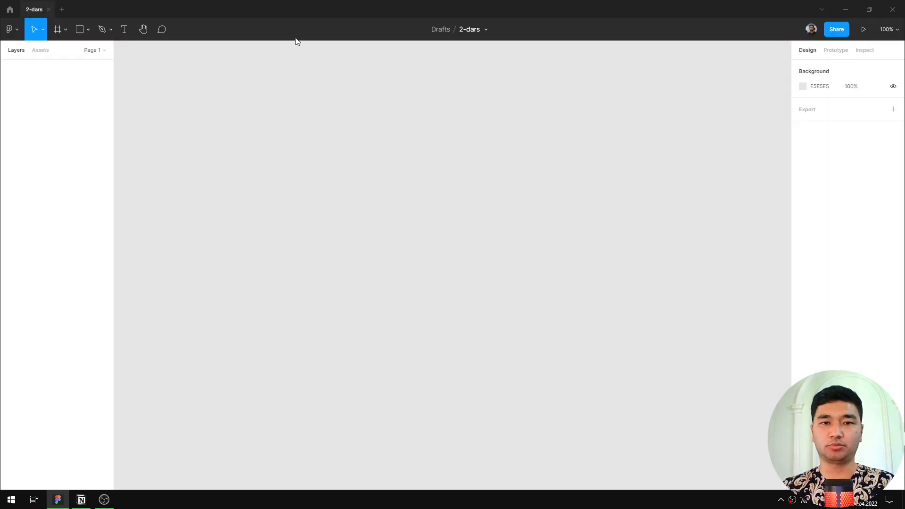
pyautogui.click(445, 29)
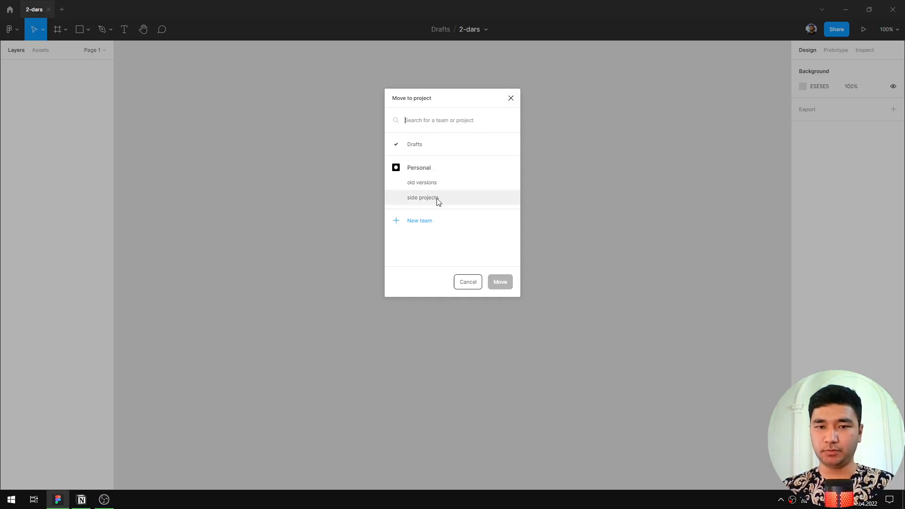
pyautogui.click(511, 98)
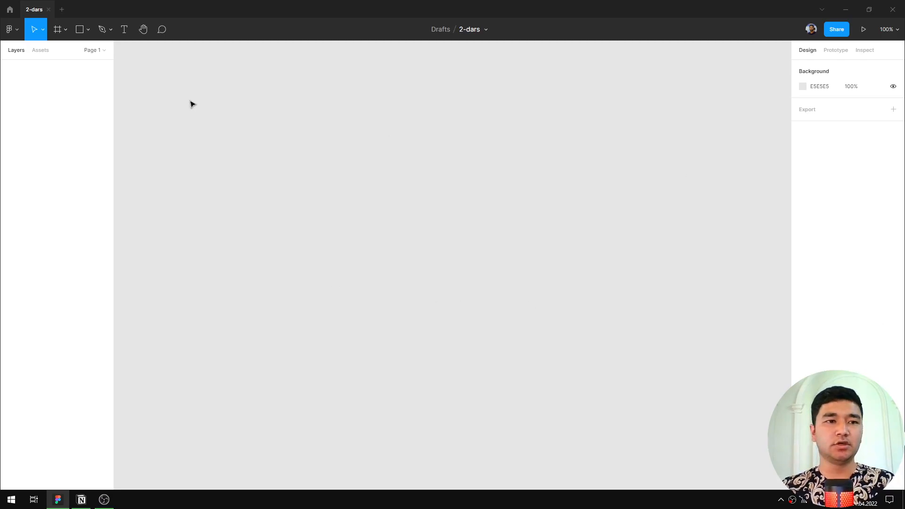
pyautogui.click(38, 53)
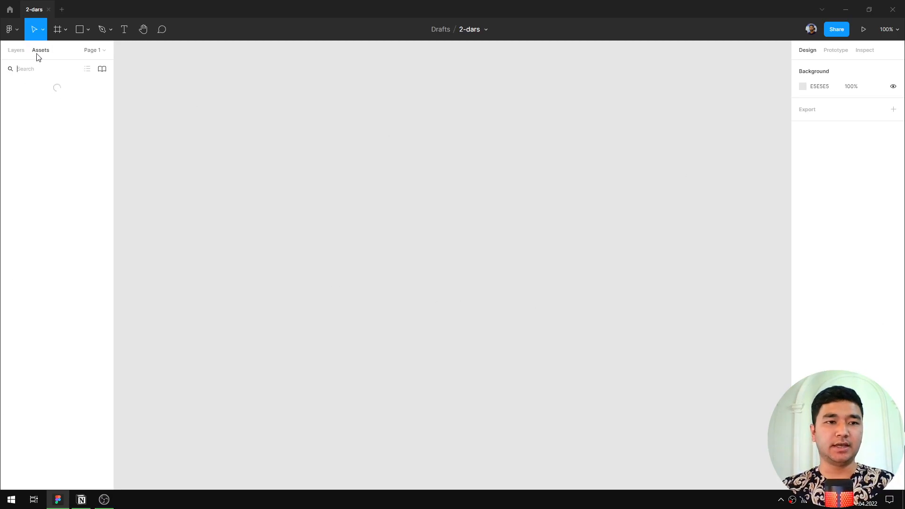
pyautogui.click(11, 51)
# Rename Page 1 of the 2-dars file as 2-dars.
pyautogui.click(100, 54)
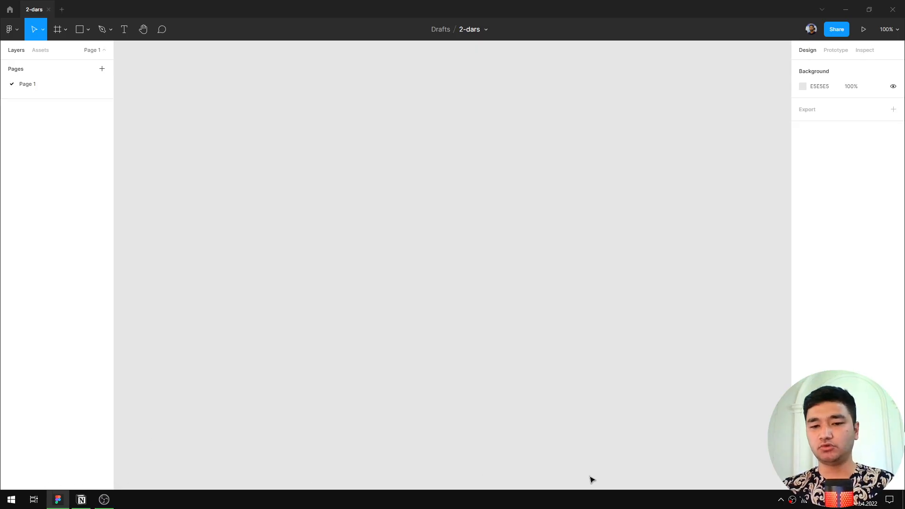
pyautogui.doubleClick(31, 86)
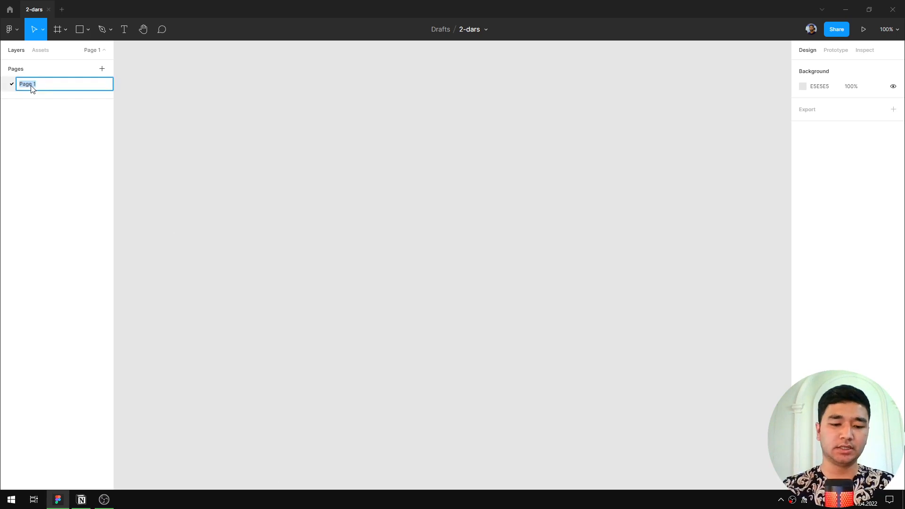
pyautogui.write('2-')
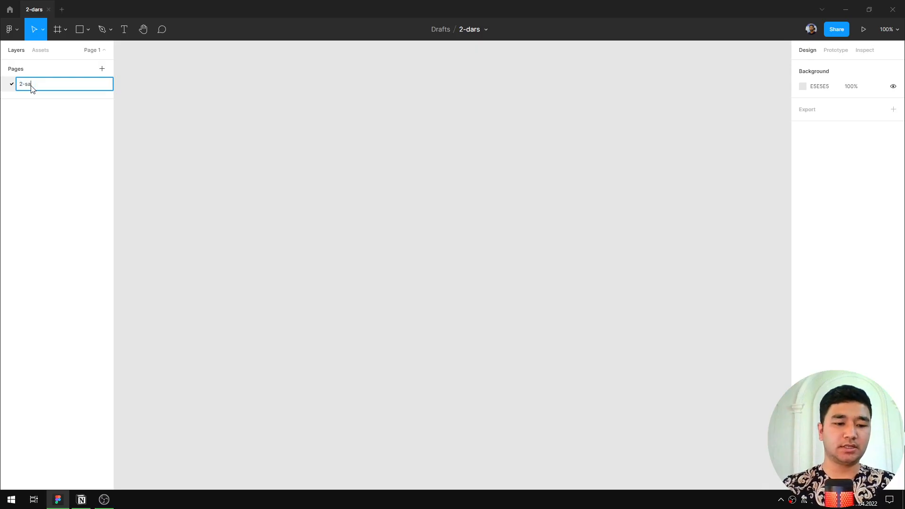
pyautogui.write('dars')
pyautogui.press('Return')
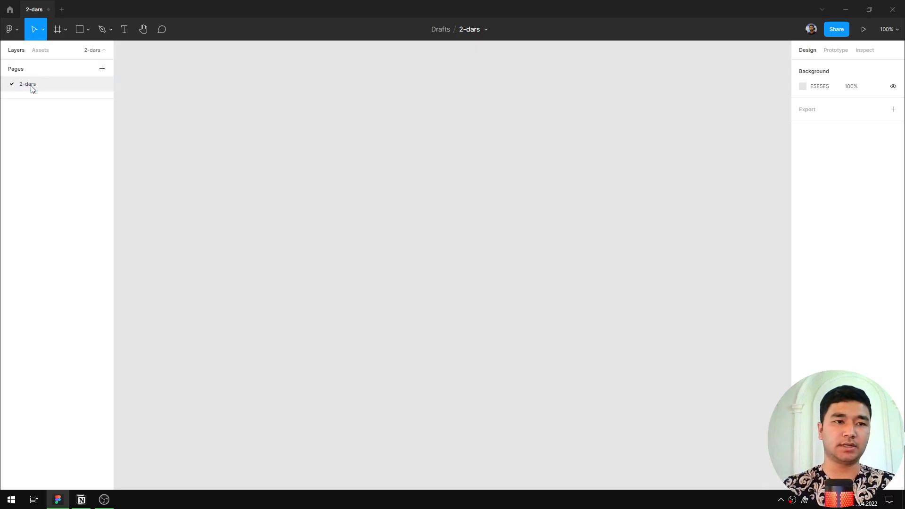
# Add a second page to the file and name it cover.
pyautogui.click(104, 71)
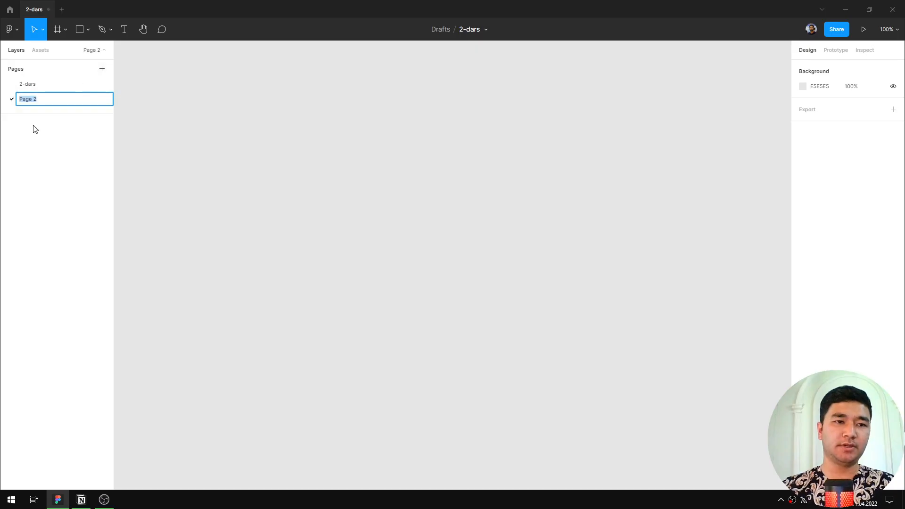
pyautogui.write('cove')
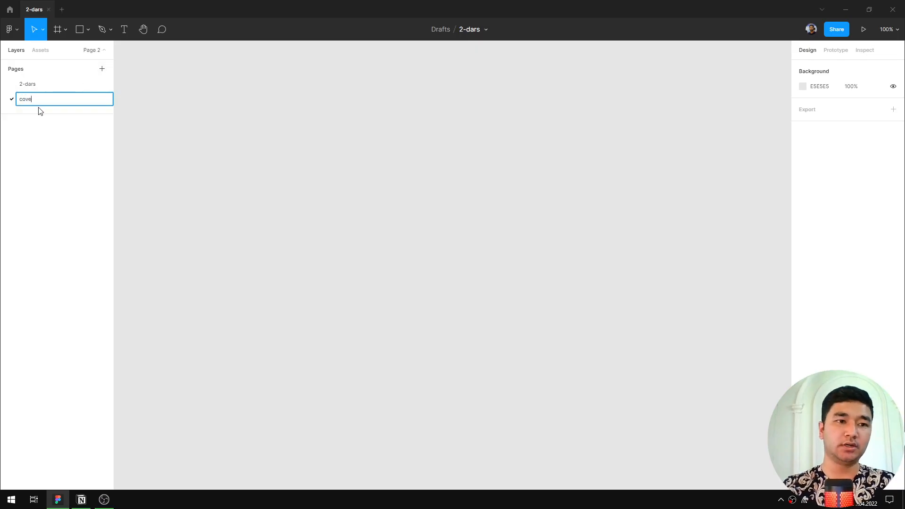
pyautogui.write('r')
pyautogui.press('Return')
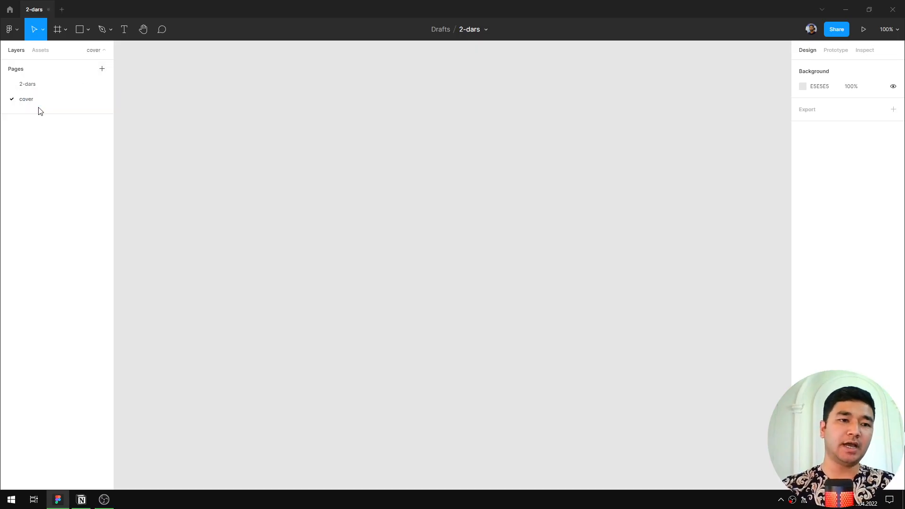
pyautogui.click(10, 9)
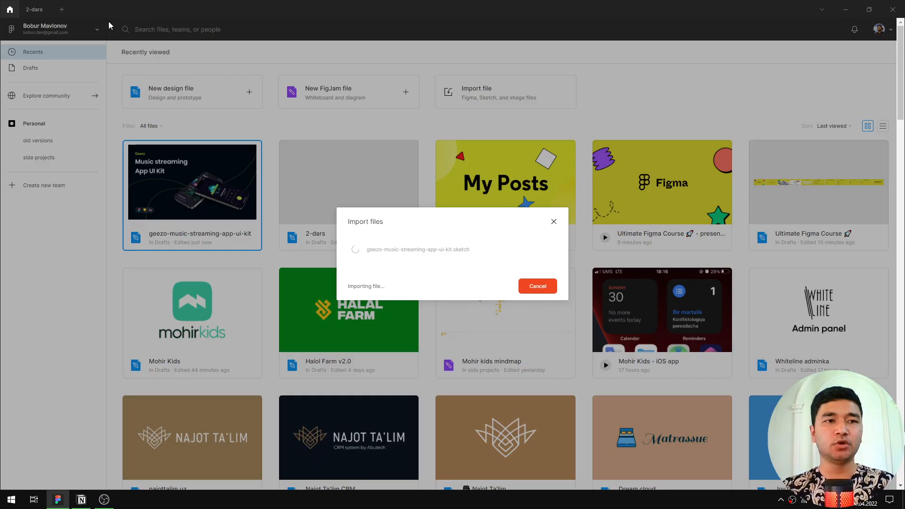
pyautogui.click(34, 10)
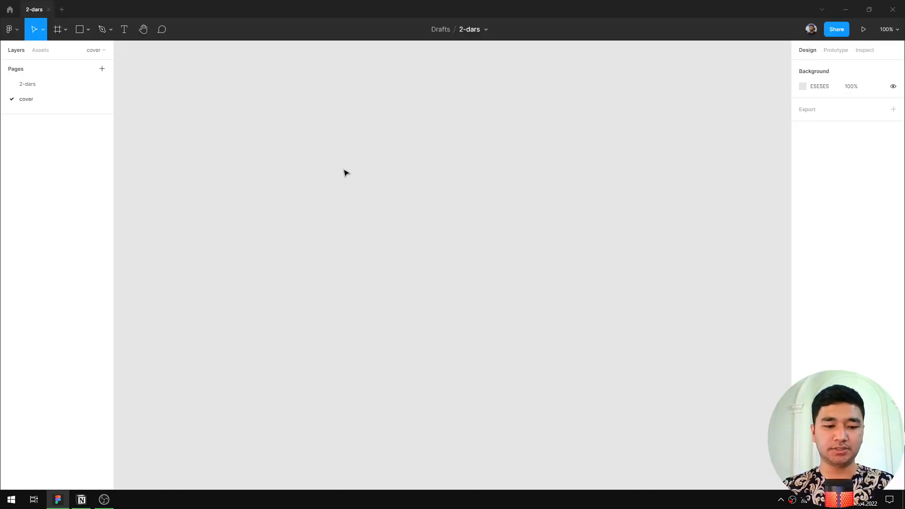
pyautogui.press('f')
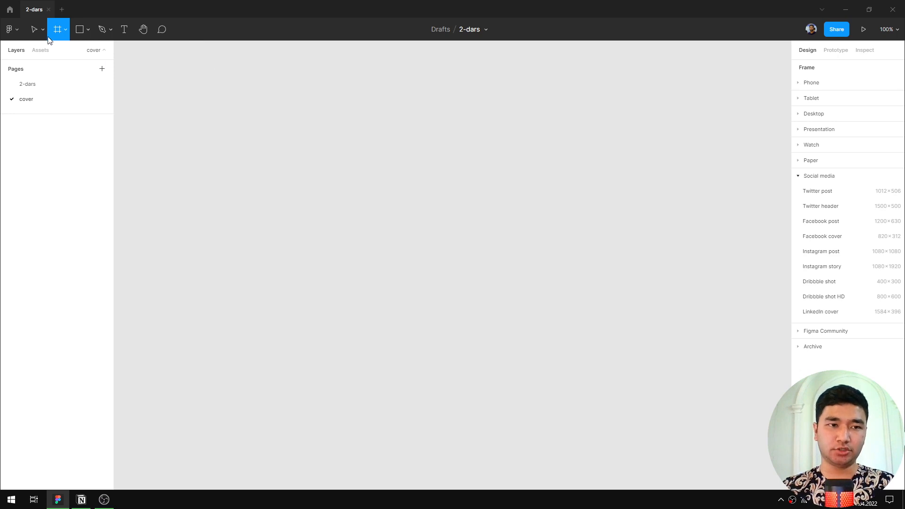
pyautogui.press('Escape')
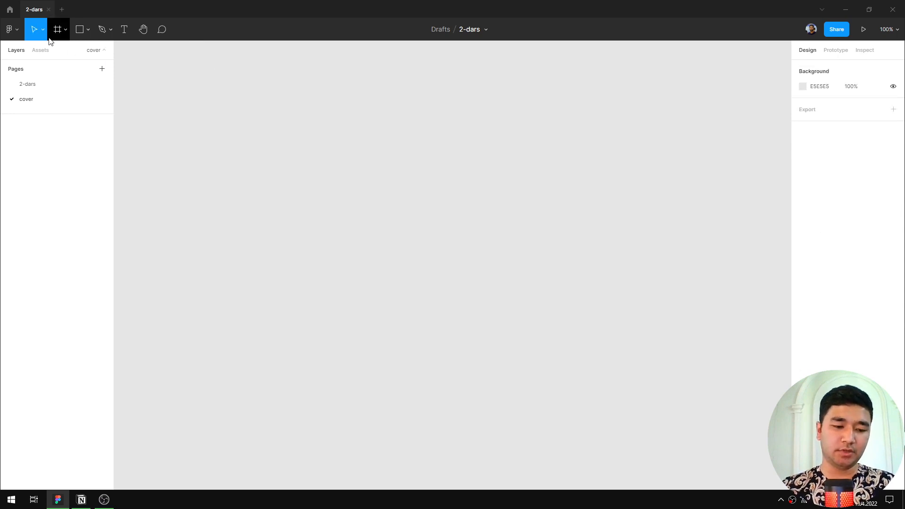
pyautogui.click(49, 38)
pyautogui.press('Escape')
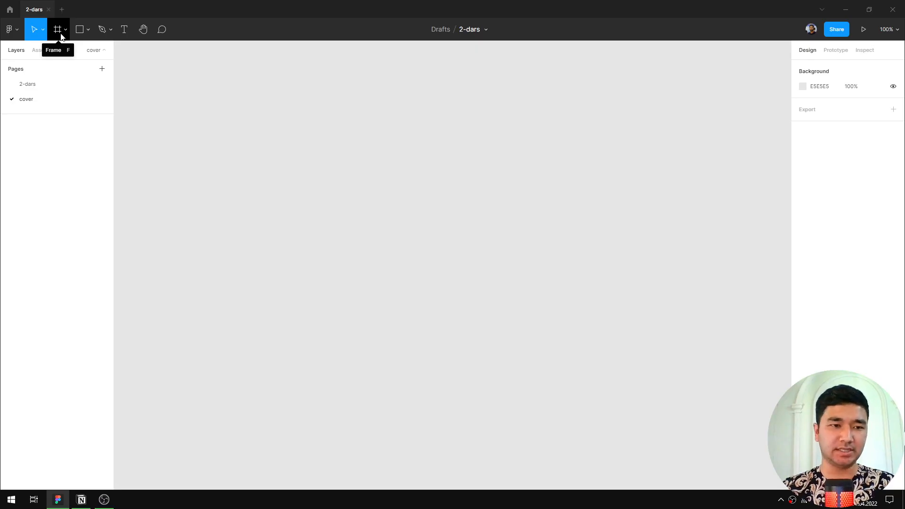
# Create a 1920×960 frame on the cover page from the Figma Community preset Plugin / file cover.
pyautogui.press('f')
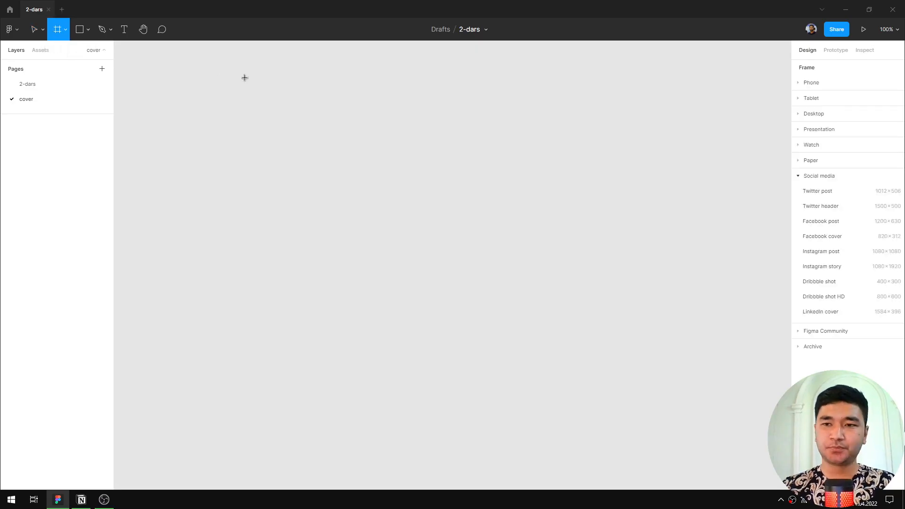
pyautogui.click(800, 176)
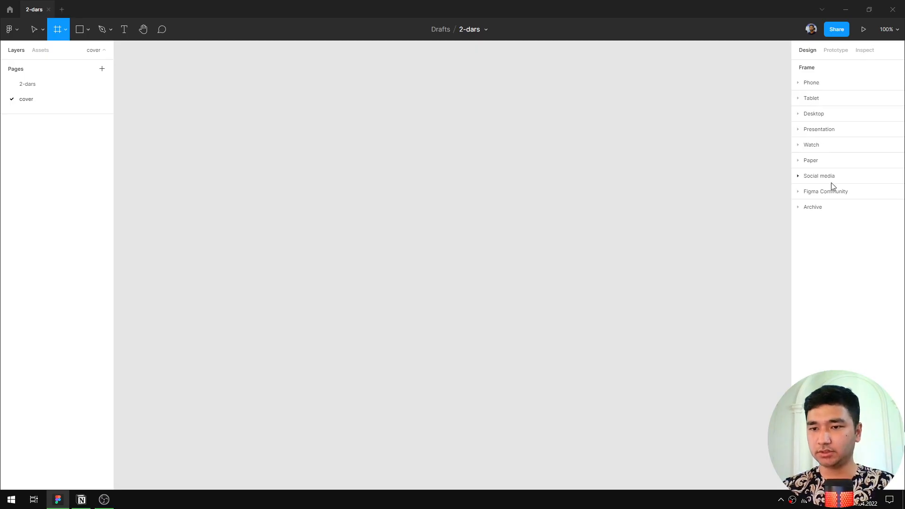
pyautogui.click(799, 193)
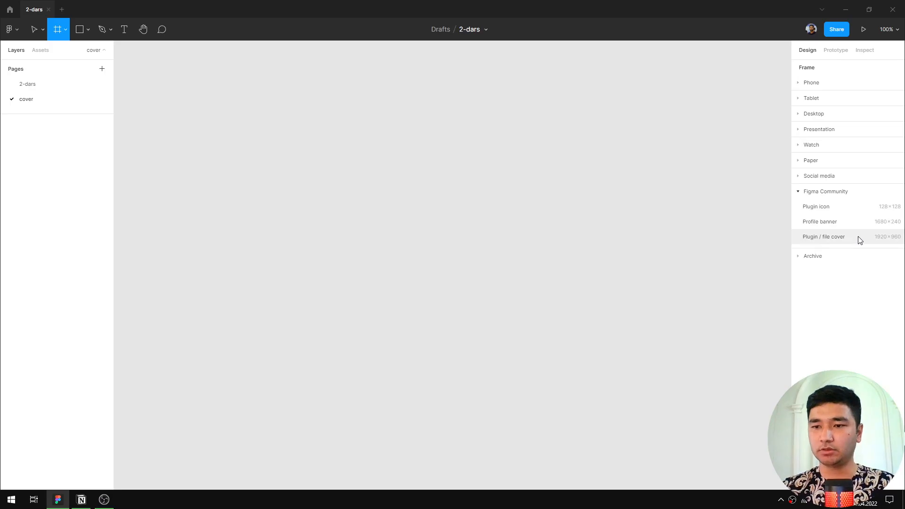
pyautogui.click(884, 240)
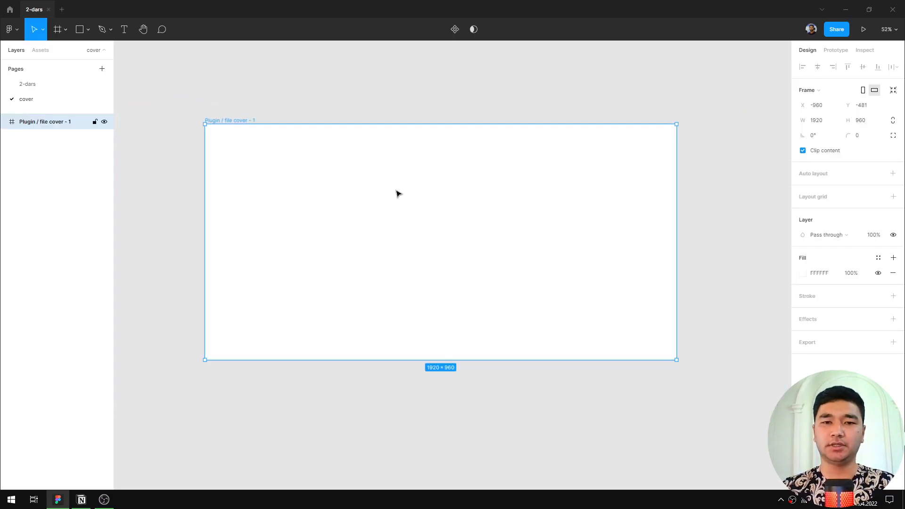
pyautogui.moveTo(397, 191); pyautogui.dragTo(404, 210)
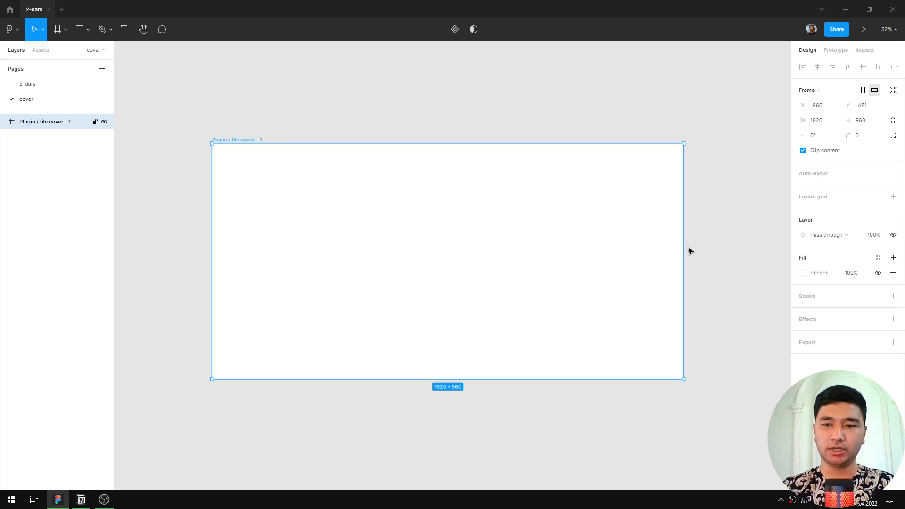
# Fill the cover frame with the solid red E74B4B.
pyautogui.click(803, 273)
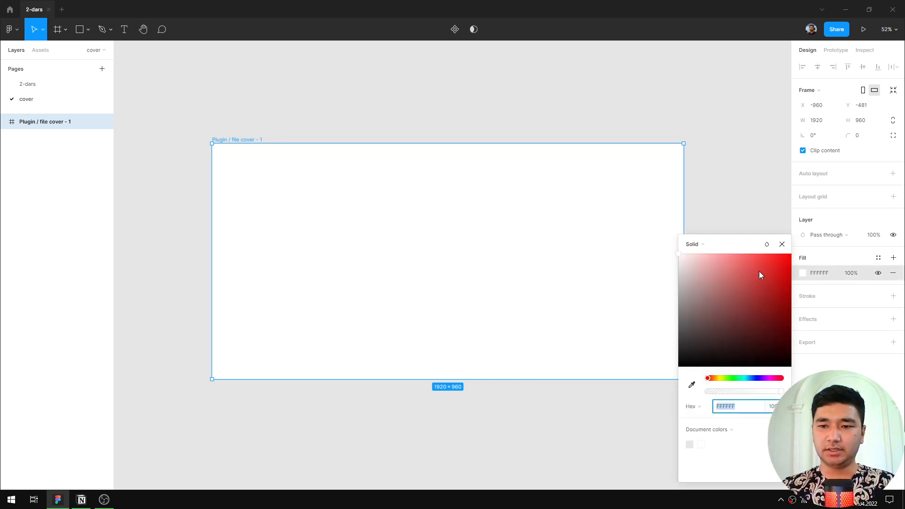
pyautogui.click(719, 378)
pyautogui.click(755, 289)
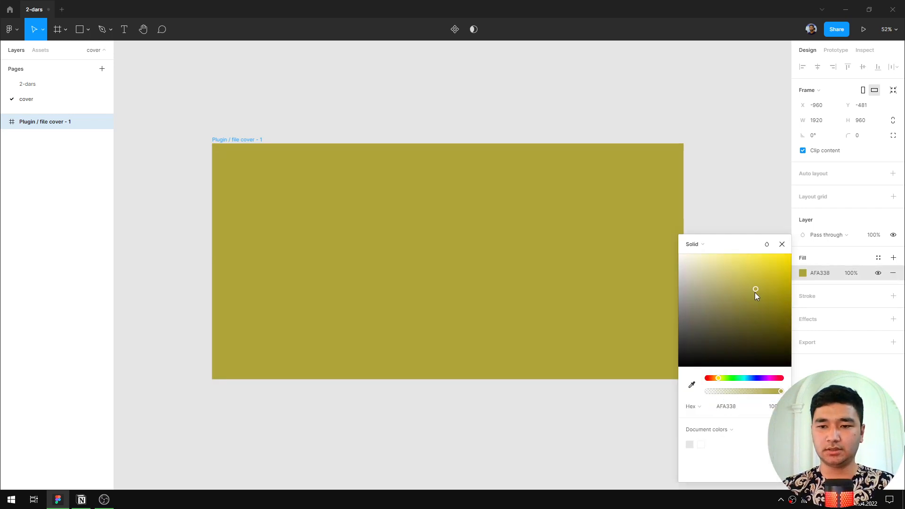
pyautogui.click(708, 379)
pyautogui.click(772, 270)
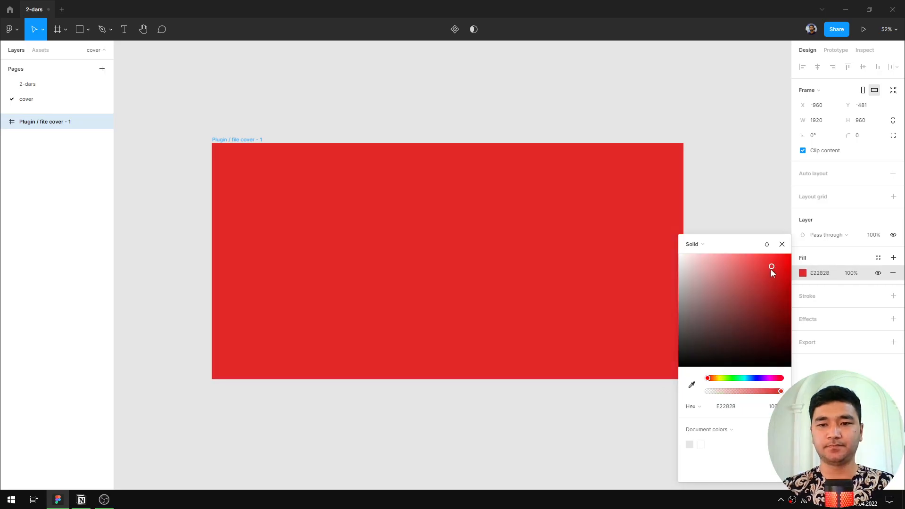
pyautogui.click(755, 265)
pyautogui.click(782, 244)
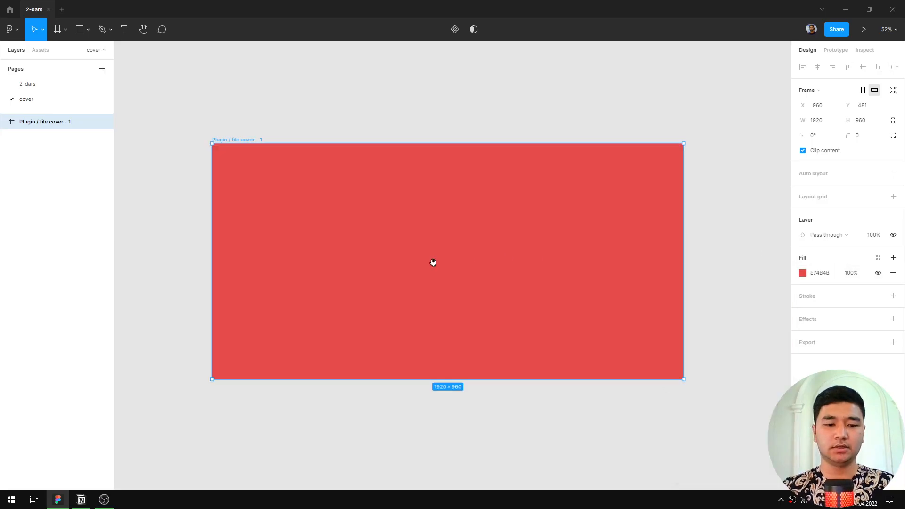
# Add the text 2-dars to the red cover frame and centre it horizontally and vertically within the frame.
pyautogui.hscroll(-3, 430, 261)
pyautogui.press('t')
pyautogui.click(402, 191)
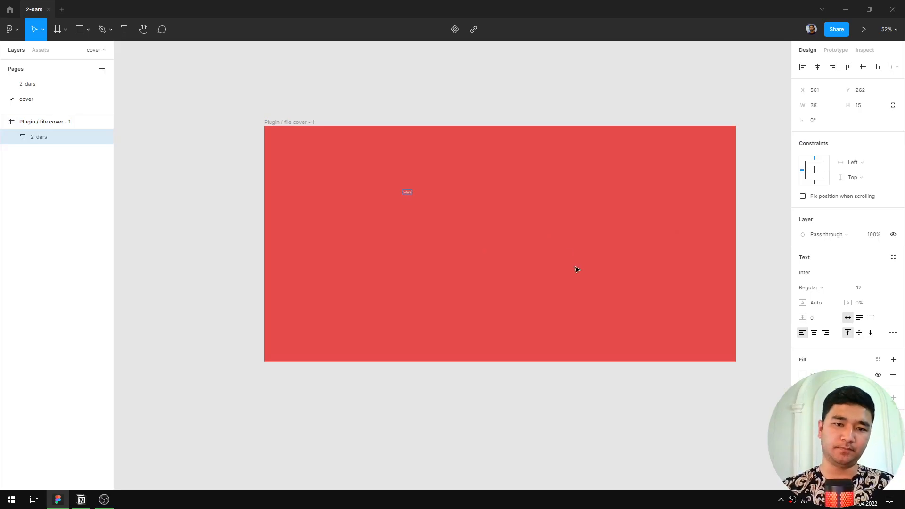
pyautogui.press('Escape')
pyautogui.hotkey('alt', 'v')
pyautogui.hotkey('alt', 'h')
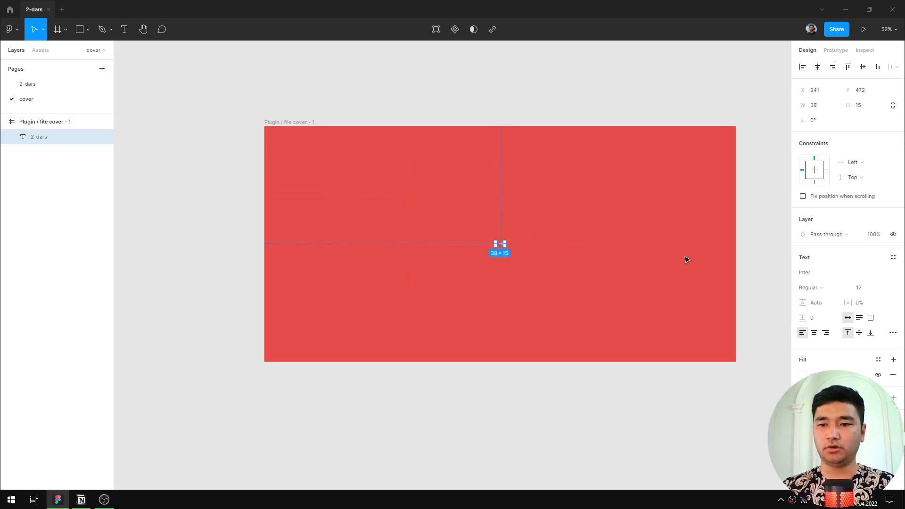
# Set the weight of the 2-dars title text to Bold.
pyautogui.click(824, 289)
pyautogui.click(823, 288)
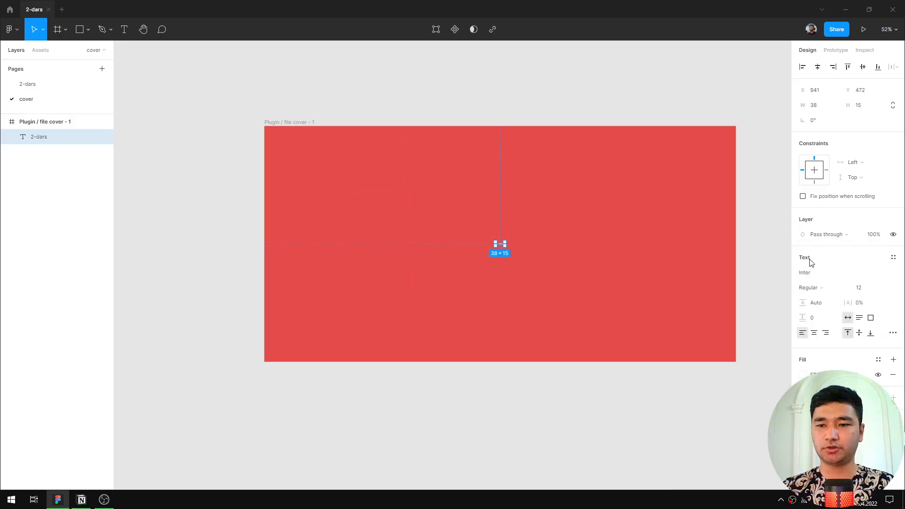
pyautogui.click(823, 289)
pyautogui.click(828, 321)
# Increase the font size of the 2-dars title to 200.
pyautogui.click(863, 293)
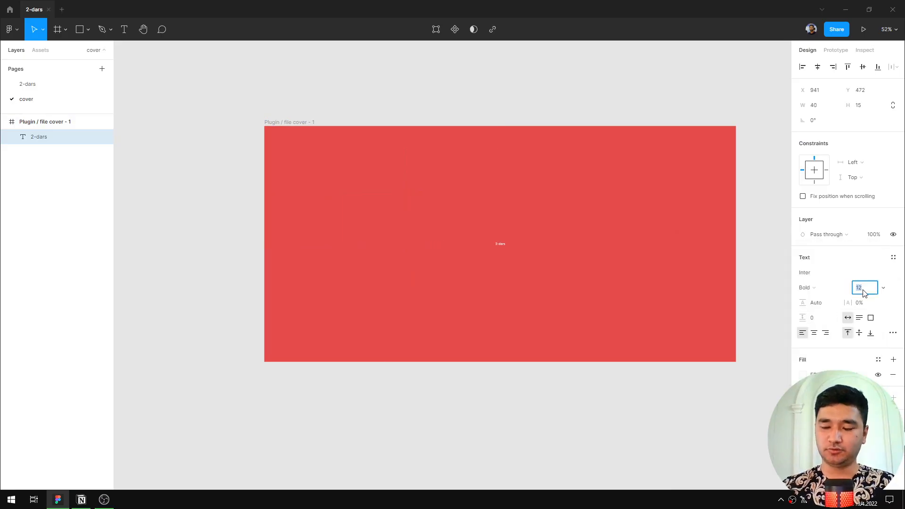
pyautogui.write('72')
pyautogui.press('Return')
pyautogui.hotkey('shift', 'Up')
pyautogui.hotkey('shift', 'Up')
pyautogui.hotkey('shift', 'Up')
pyautogui.hotkey('shift', 'Up')
pyautogui.hotkey('shift', 'Up')
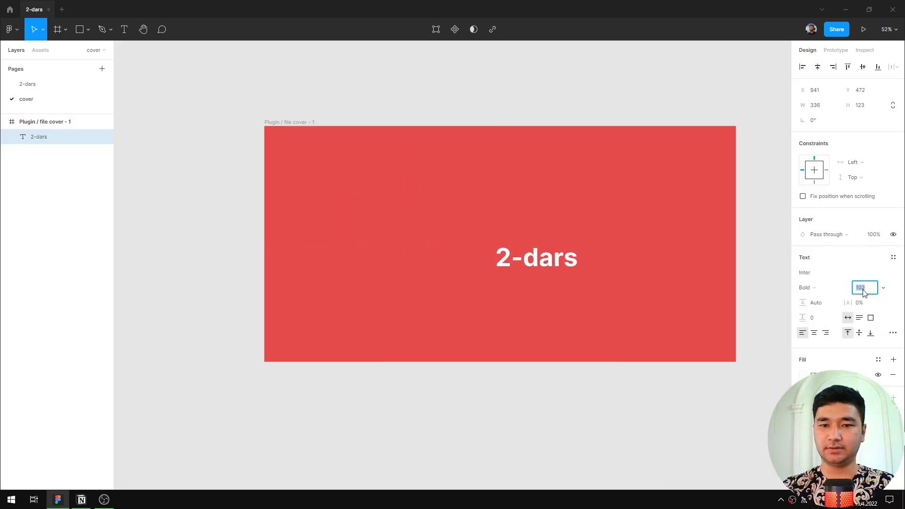
pyautogui.write('200')
pyautogui.press('Return')
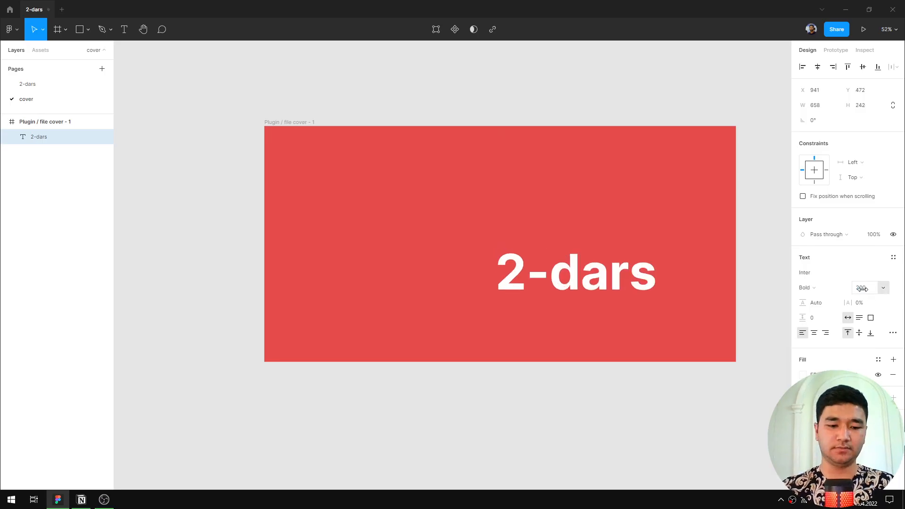
# Re-centre the enlarged 2-dars title horizontally and vertically within the cover frame.
pyautogui.hotkey('alt', 'h')
pyautogui.hotkey('alt', 'v')
pyautogui.click(454, 194)
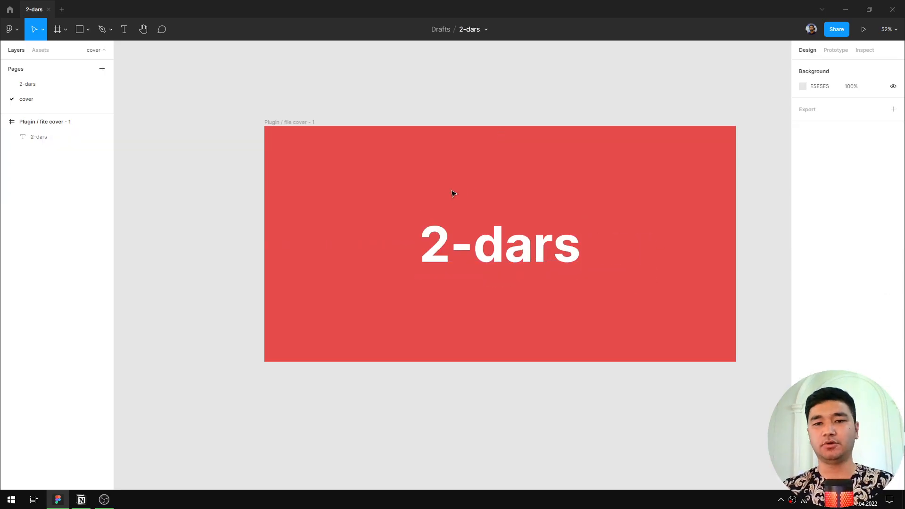
# Set the Plugin / file cover - 1 frame as the file's thumbnail.
pyautogui.click(295, 124)
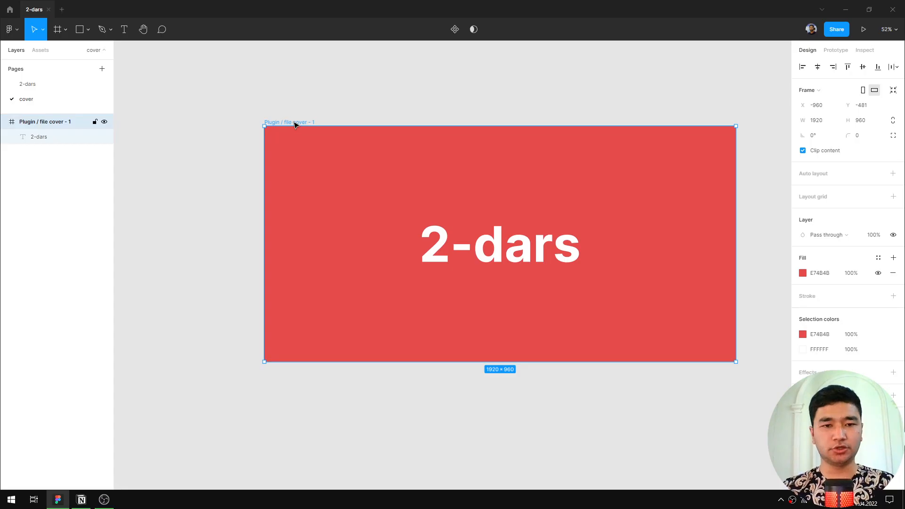
pyautogui.rightClick(296, 123)
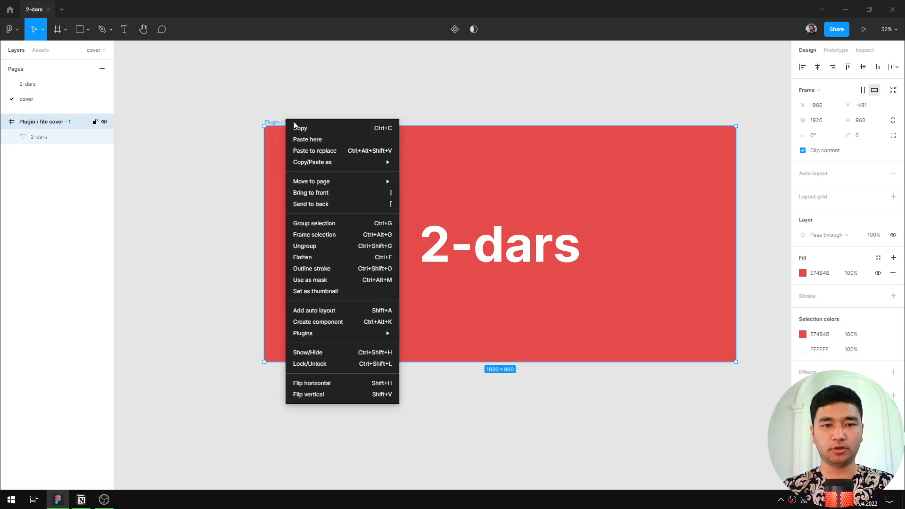
pyautogui.click(352, 294)
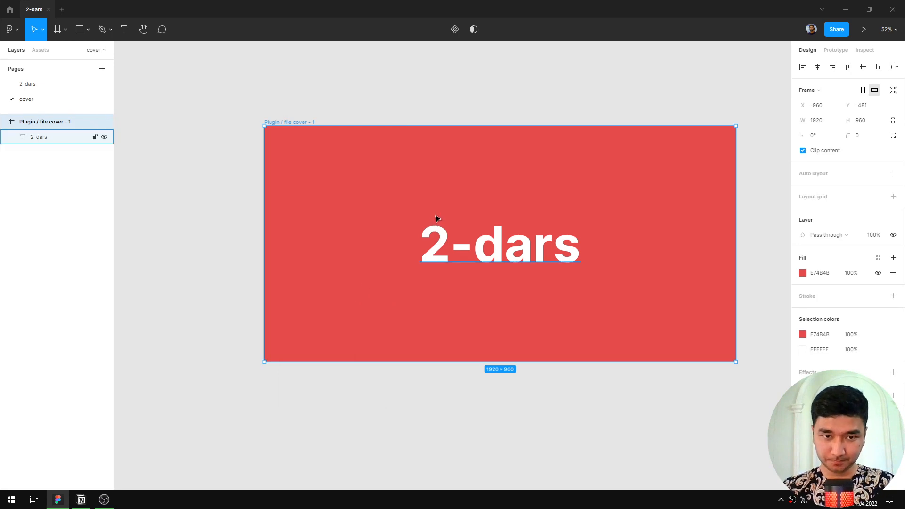
pyautogui.click(373, 100)
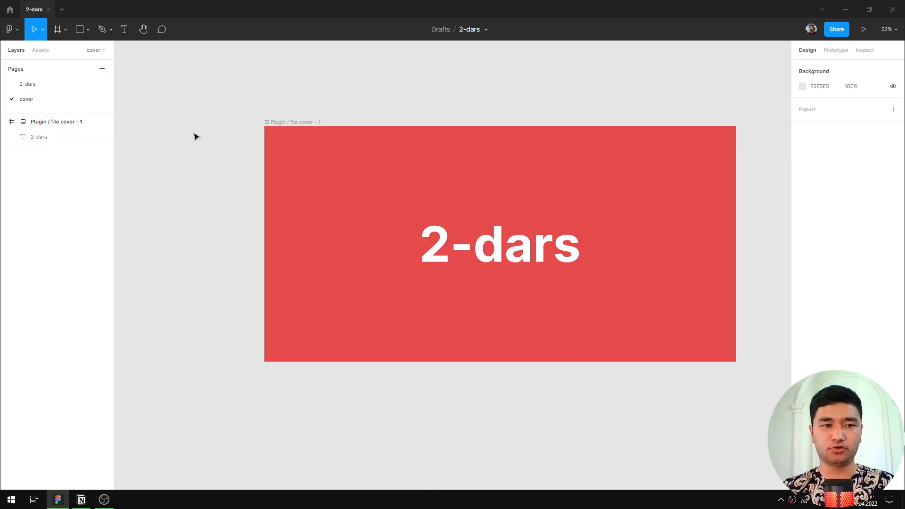
# Switch to the 2-dars page, and check the file's thumbnail in the file browser before returning to the file.
pyautogui.click(36, 88)
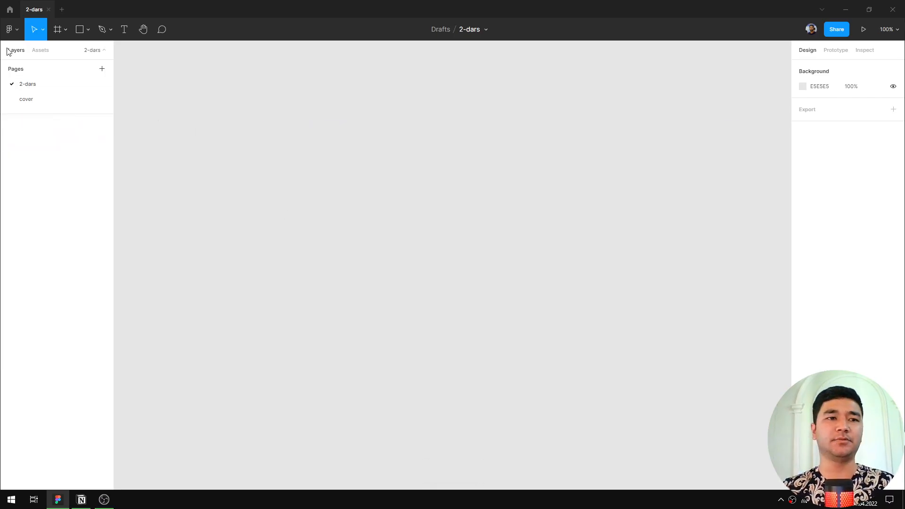
pyautogui.click(10, 9)
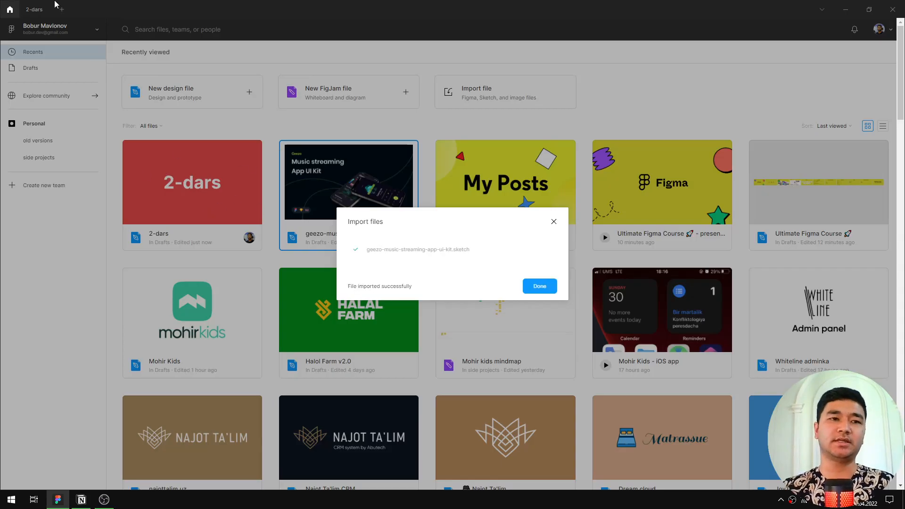
pyautogui.click(28, 12)
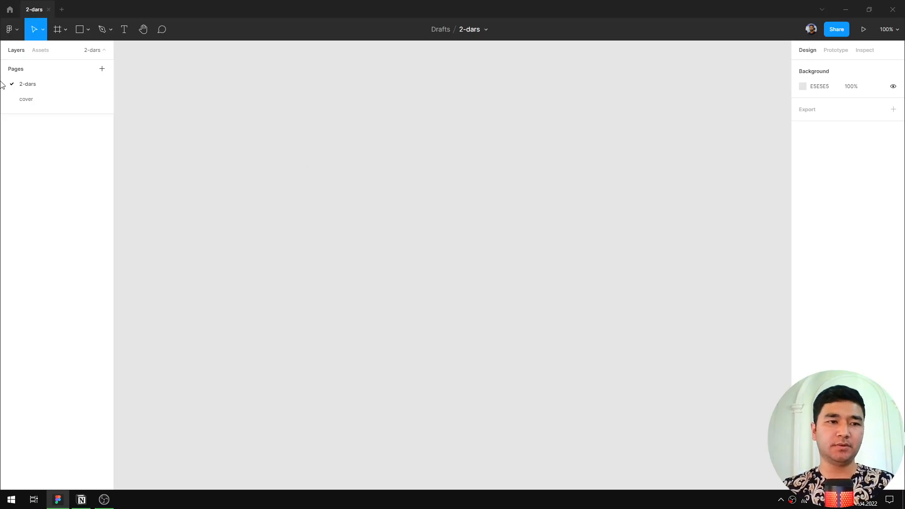
# Collapse the page list and draw a rectangle about 248×155 in the upper part of the canvas.
pyautogui.click(103, 53)
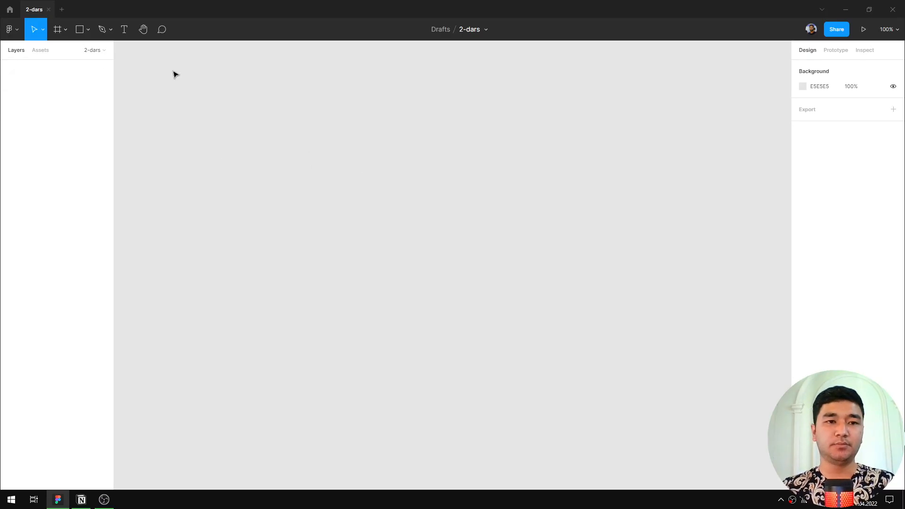
pyautogui.click(80, 29)
pyautogui.moveTo(243, 121); pyautogui.dragTo(361, 193)
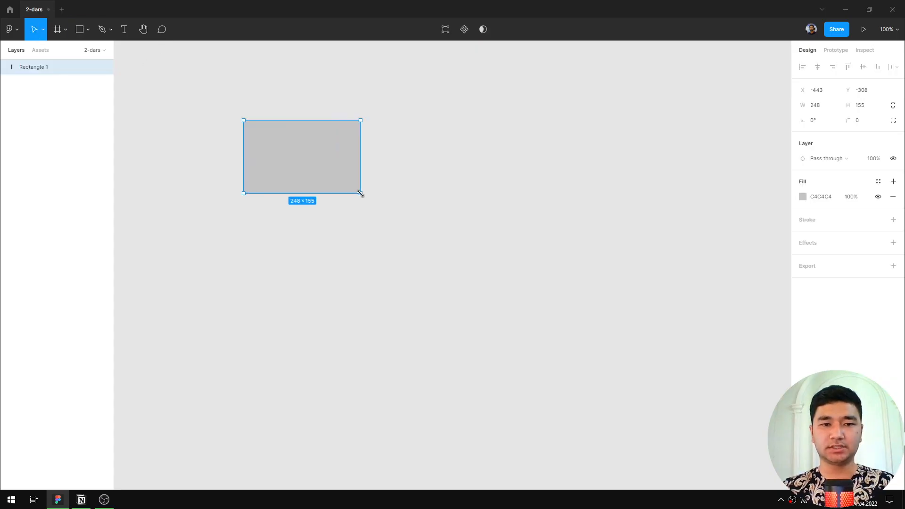
pyautogui.click(396, 242)
# Copy the rectangle diagonally down and to the right, then repeat the offset duplication to make a staircase of six overlapping rectangles.
pyautogui.click(309, 153)
pyautogui.moveTo(310, 154); pyautogui.dragTo(333, 207)
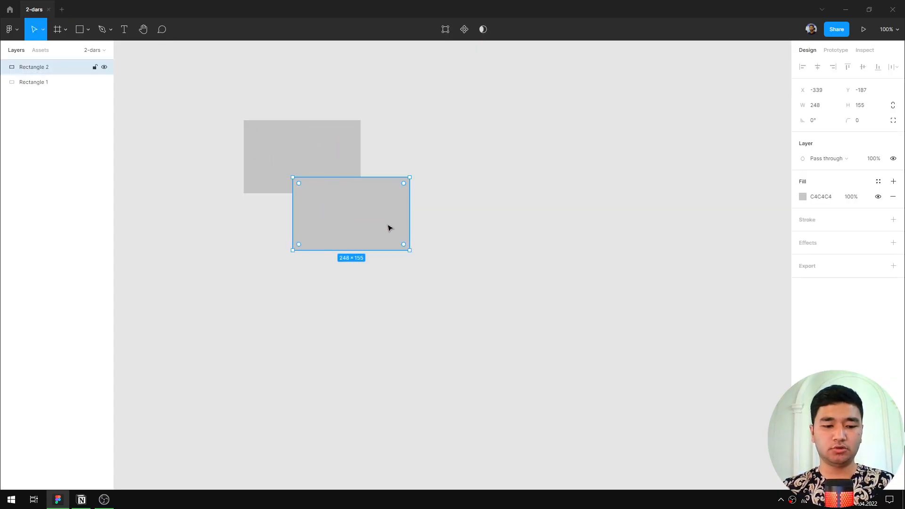
pyautogui.hotkey('ctrl', 'd')
pyautogui.hotkey('ctrl', 'd')
pyautogui.hotkey('ctrl', 'd')
pyautogui.hotkey('ctrl', 'd')
pyautogui.scroll(-1, 542, 240)
pyautogui.scroll(-2, 541, 241)
pyautogui.click(567, 241)
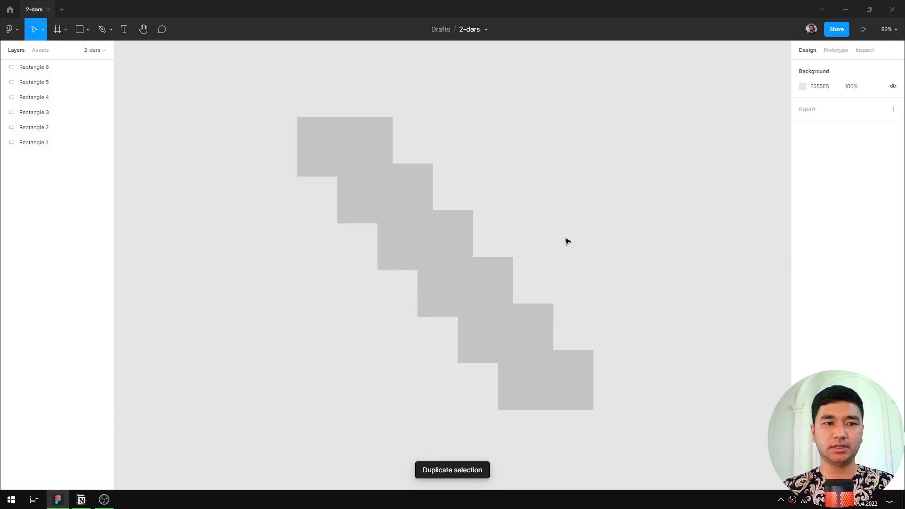
# Fill Rectangle 1 at the top of the staircase with the solid red DB3838.
pyautogui.click(78, 140)
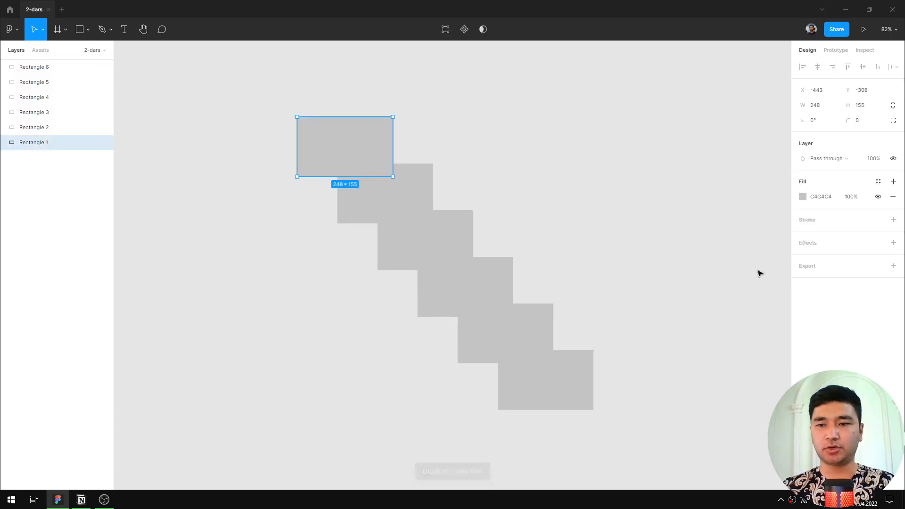
pyautogui.click(803, 196)
pyautogui.moveTo(737, 233); pyautogui.dragTo(763, 224)
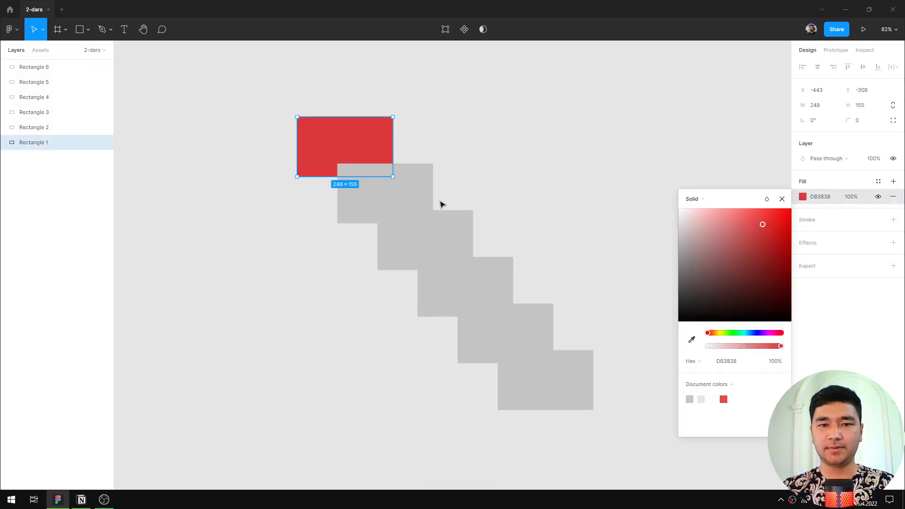
# Fill Rectangle 2, the second in the staircase, with a muted mid-blue.
pyautogui.click(428, 202)
pyautogui.click(803, 197)
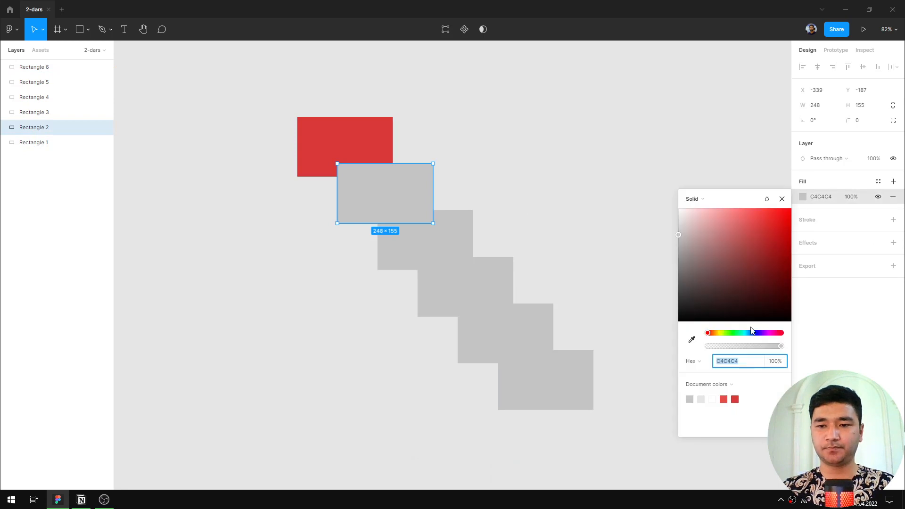
pyautogui.click(752, 332)
pyautogui.click(752, 255)
# Fill Rectangle 3, the third in the staircase, with the deep blue 1B3E96.
pyautogui.click(438, 239)
pyautogui.click(808, 199)
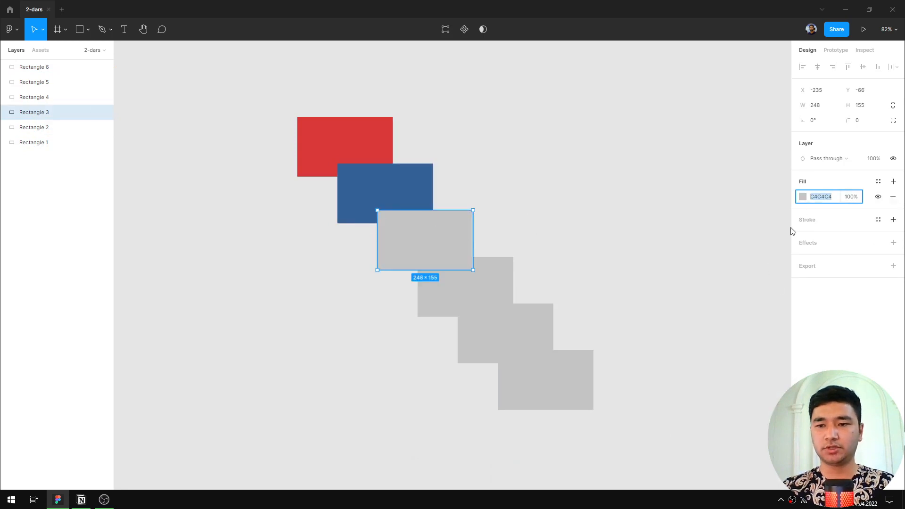
pyautogui.click(803, 197)
pyautogui.click(754, 334)
pyautogui.click(770, 258)
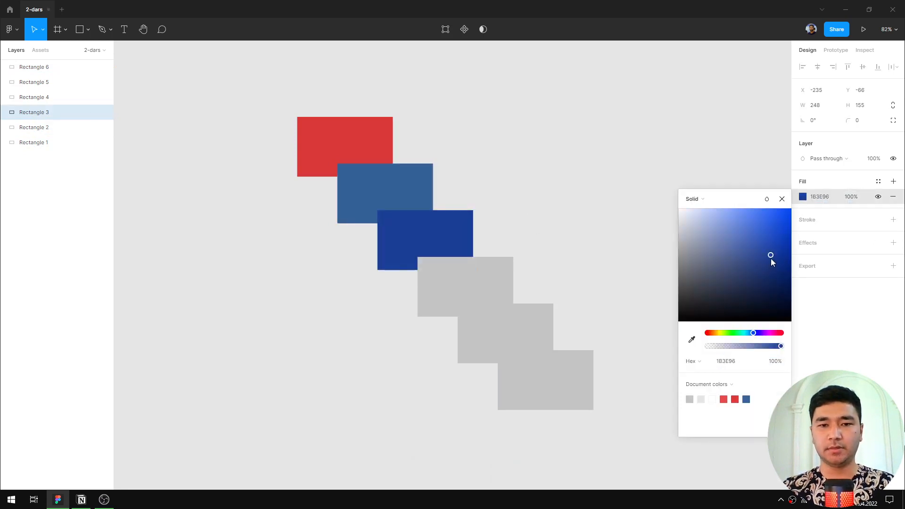
# Fill Rectangle 4, the fourth in the staircase, with a very dark purple.
pyautogui.click(468, 284)
pyautogui.click(804, 201)
pyautogui.click(803, 197)
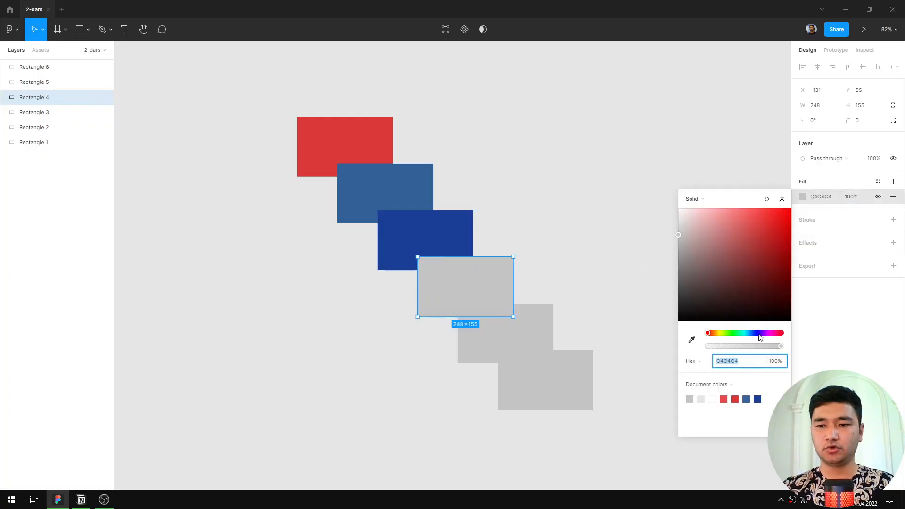
pyautogui.click(771, 334)
pyautogui.click(774, 295)
# Fill Rectangle 5, the fifth in the staircase, with a dark magenta.
pyautogui.click(541, 347)
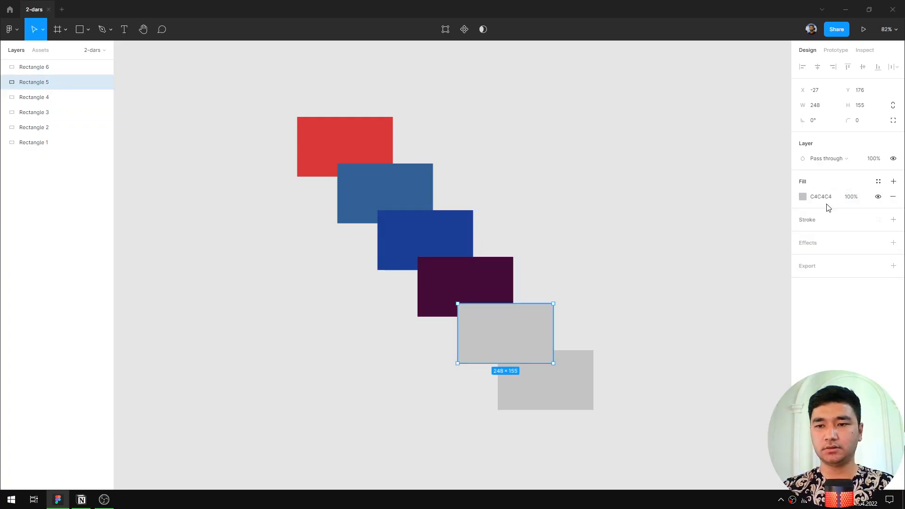
pyautogui.click(813, 201)
pyautogui.click(803, 196)
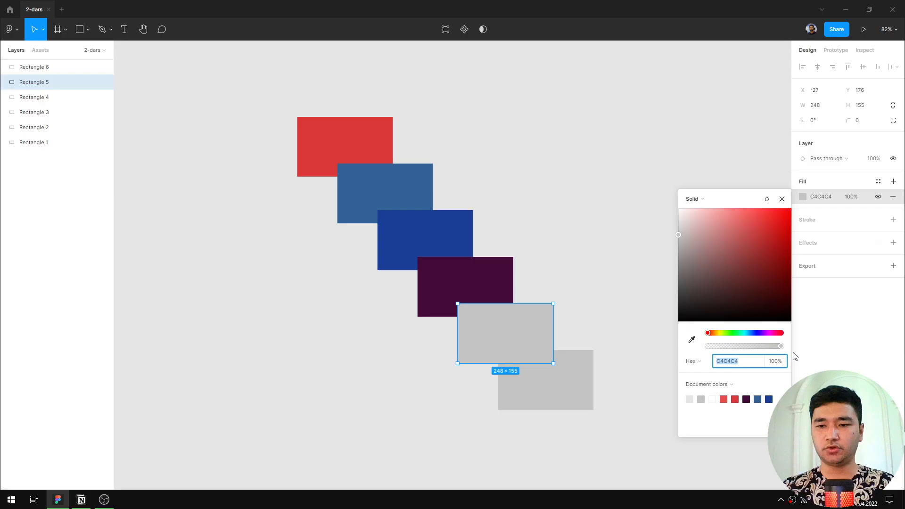
pyautogui.click(774, 332)
pyautogui.click(777, 295)
# Fill Rectangle 6, the last in the staircase, with black 000000.
pyautogui.click(587, 363)
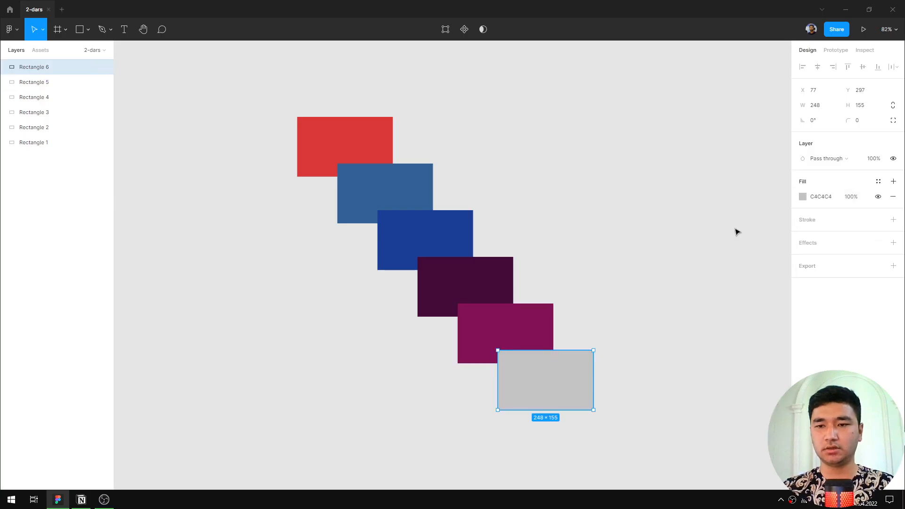
pyautogui.click(803, 197)
pyautogui.write('000000')
pyautogui.press('Return')
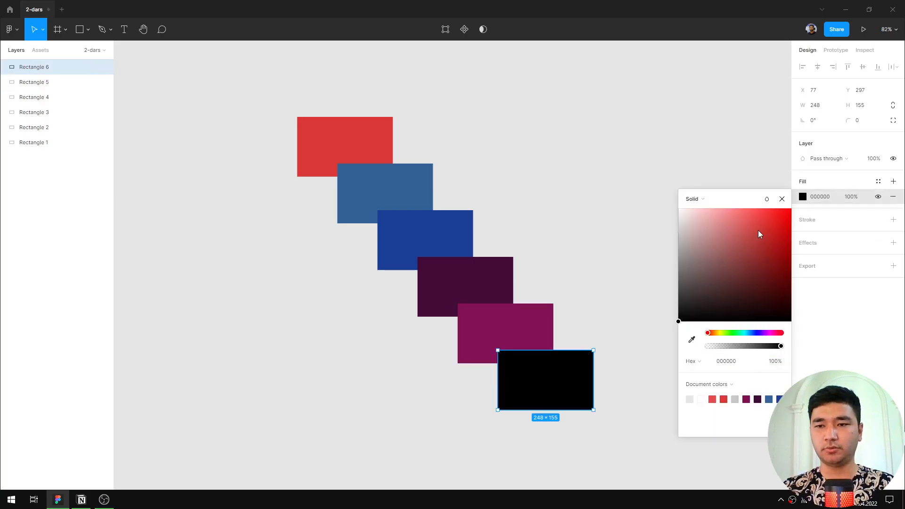
pyautogui.click(782, 199)
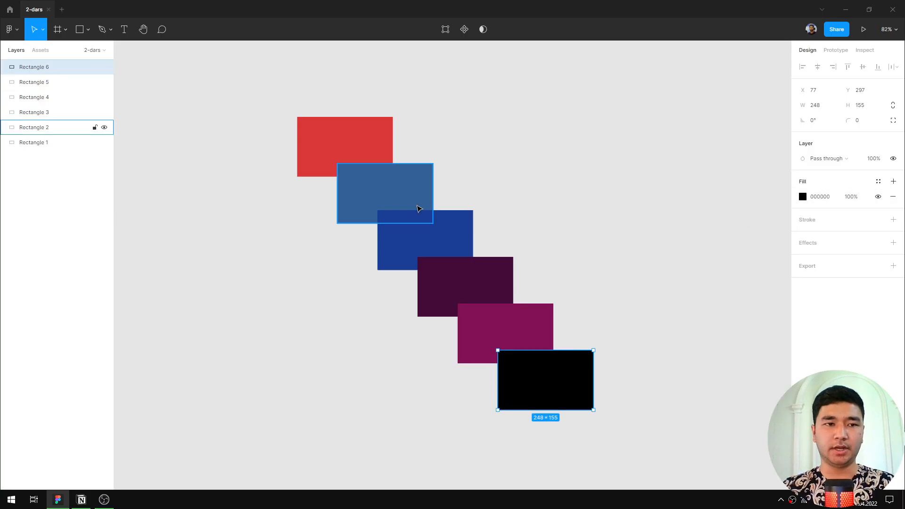
# Move the black Rectangle 6 down one level in the layer order, directly beneath Rectangle 5.
pyautogui.doubleClick(38, 71)
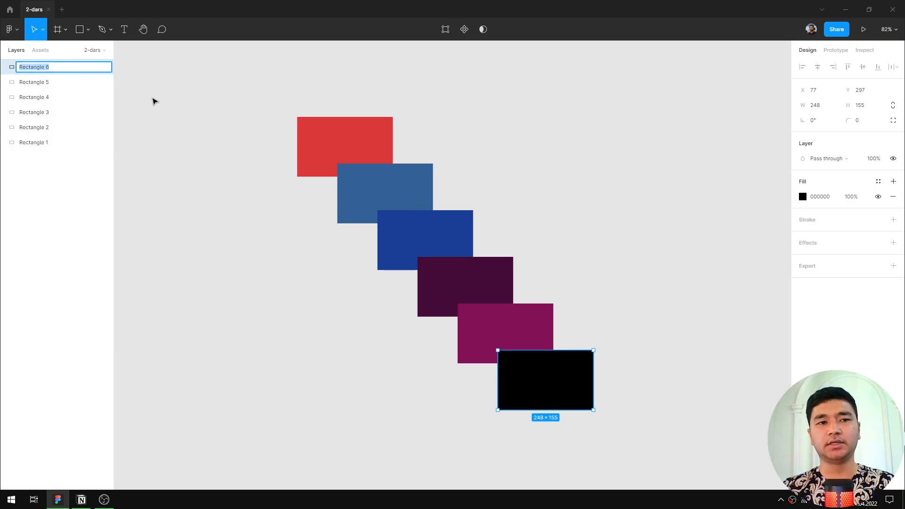
pyautogui.click(152, 100)
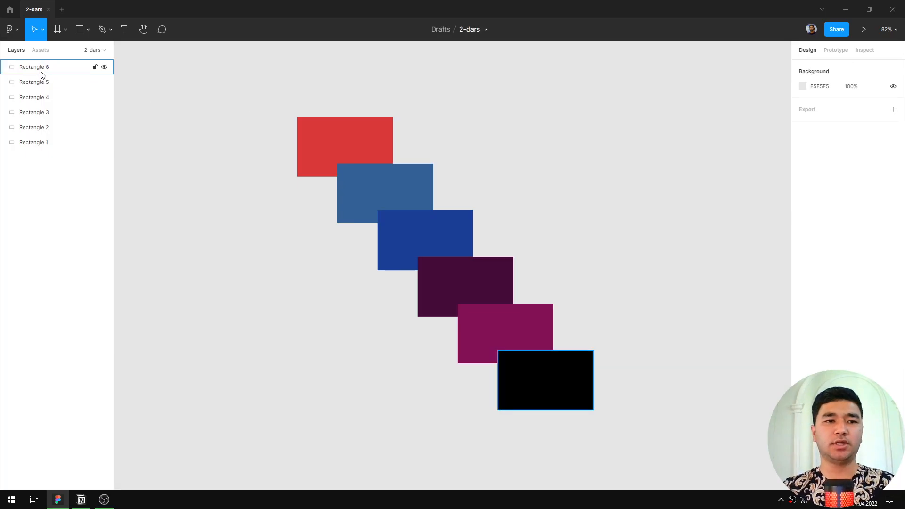
pyautogui.click(45, 71)
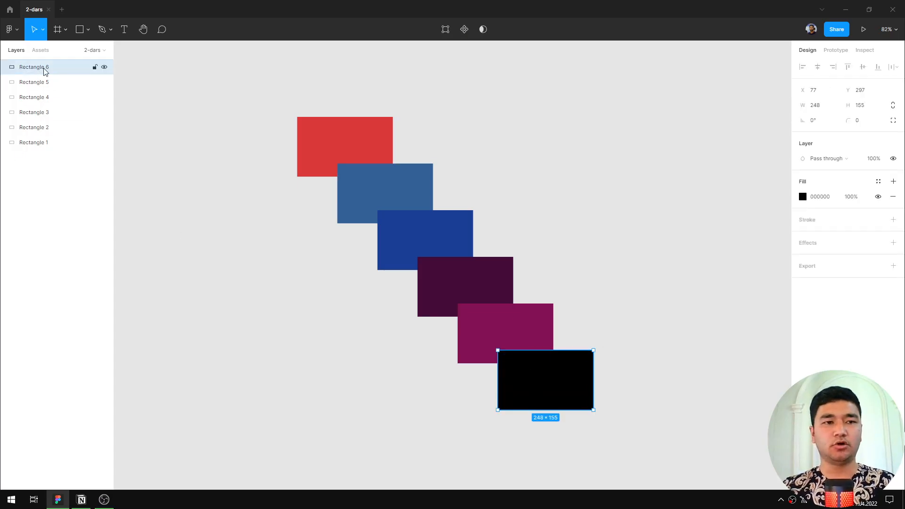
pyautogui.moveTo(44, 71); pyautogui.dragTo(44, 87)
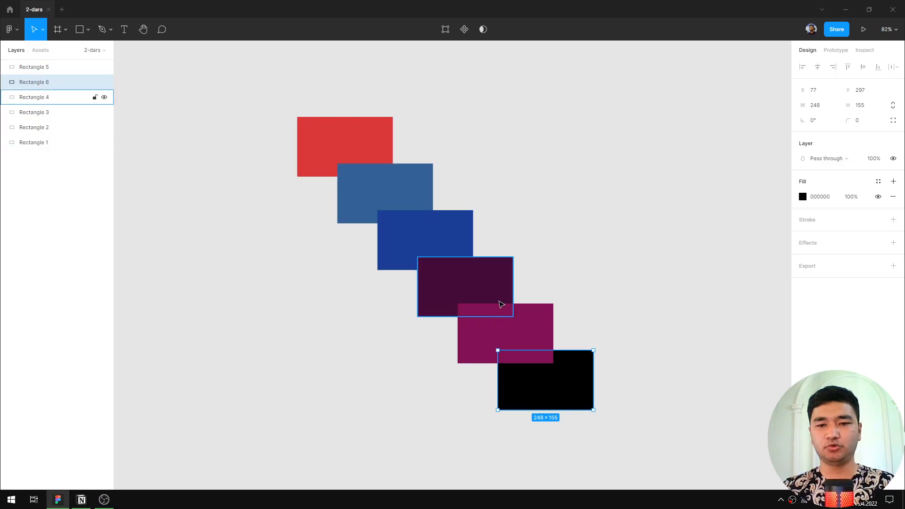
# Bring the black Rectangle 6 forward one layer and send it backward again, twice.
pyautogui.click(541, 331)
pyautogui.click(570, 378)
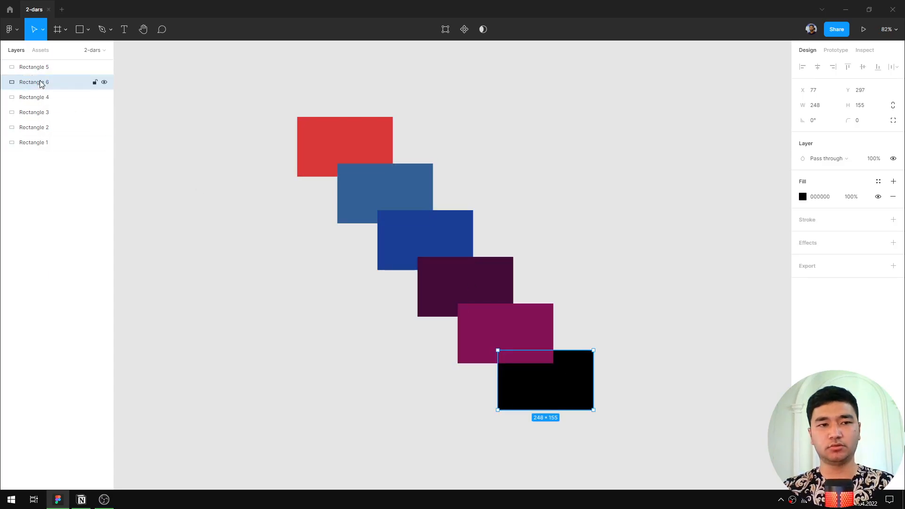
pyautogui.moveTo(44, 83)
pyautogui.mouseDown()
pyautogui.moveTo(39, 65)
pyautogui.moveTo(42, 85)
pyautogui.mouseUp()
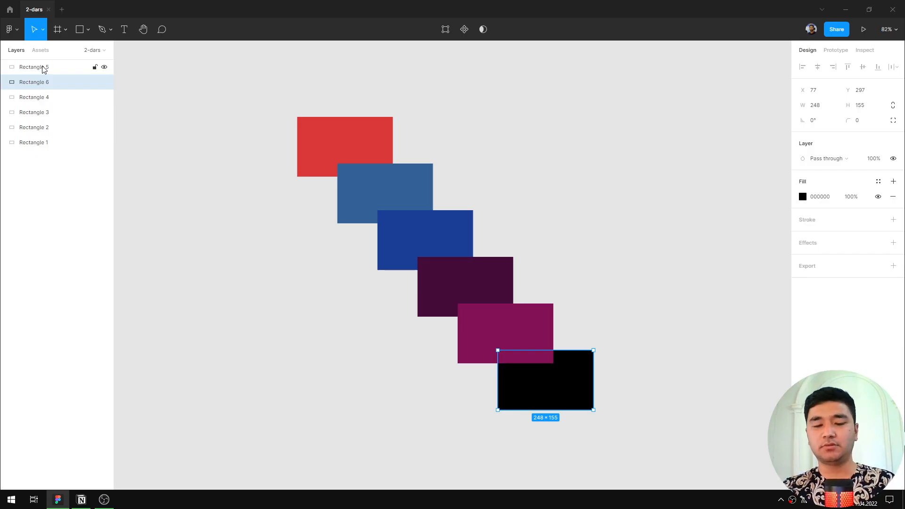
pyautogui.hotkey('ctrl', ']')
pyautogui.hotkey('ctrl', '[')
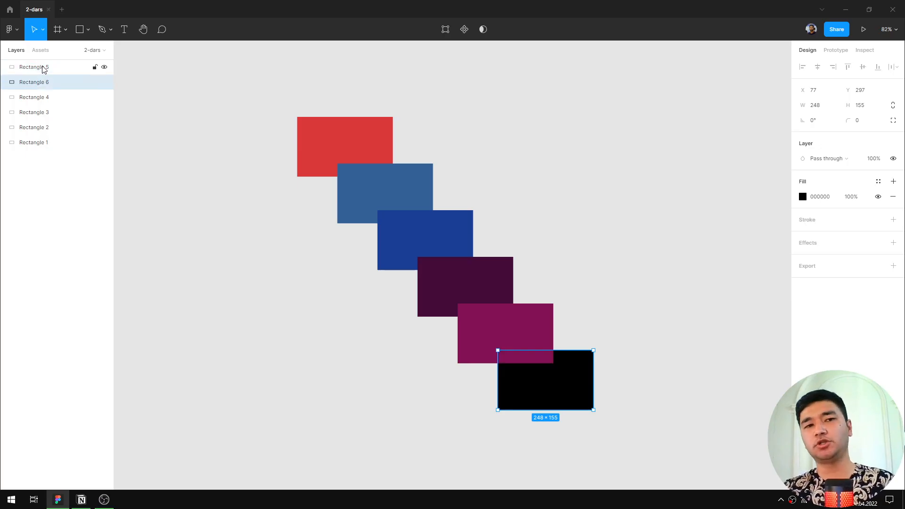
pyautogui.hotkey('ctrl', ']')
pyautogui.hotkey('ctrl', '[')
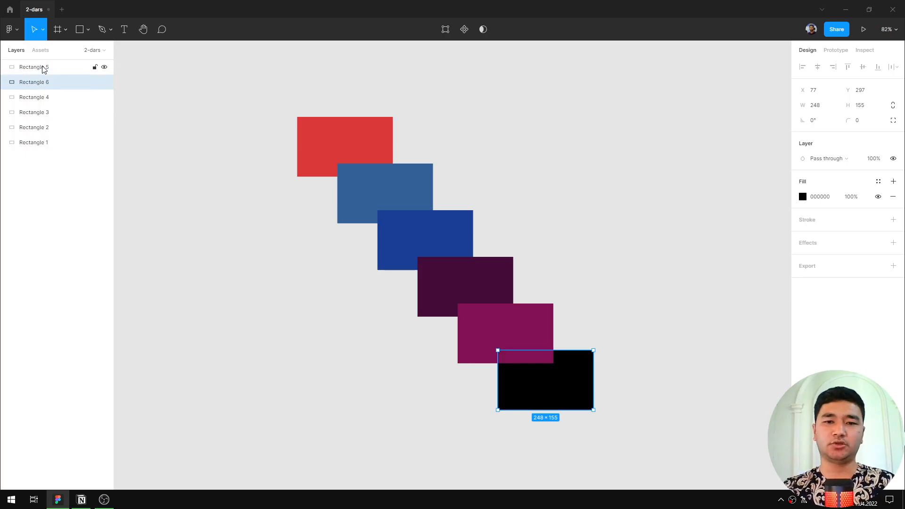
# Alternate the black Rectangle 6 above and below Rectangle 5 in the layer order, ending directly beneath Rectangle 5.
pyautogui.hotkey('ctrl', ']')
pyautogui.hotkey('ctrl', '[')
pyautogui.hotkey('ctrl', ']')
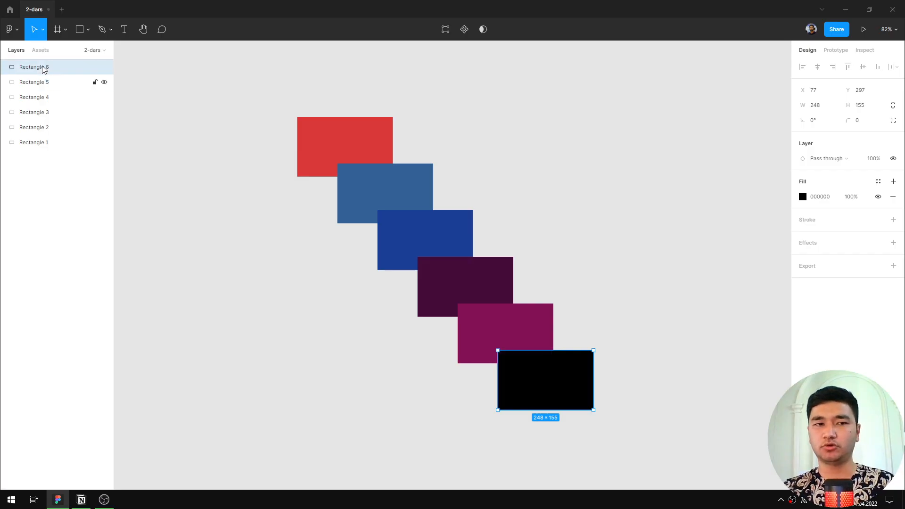
pyautogui.hotkey('ctrl', '[')
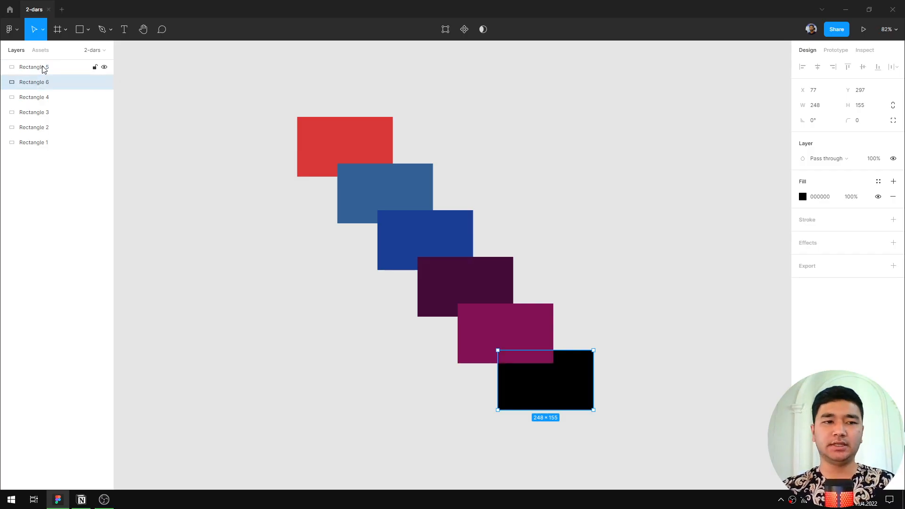
# Bring the red Rectangle 1 to the very front of the layer order and send it to the very back, twice.
pyautogui.click(45, 149)
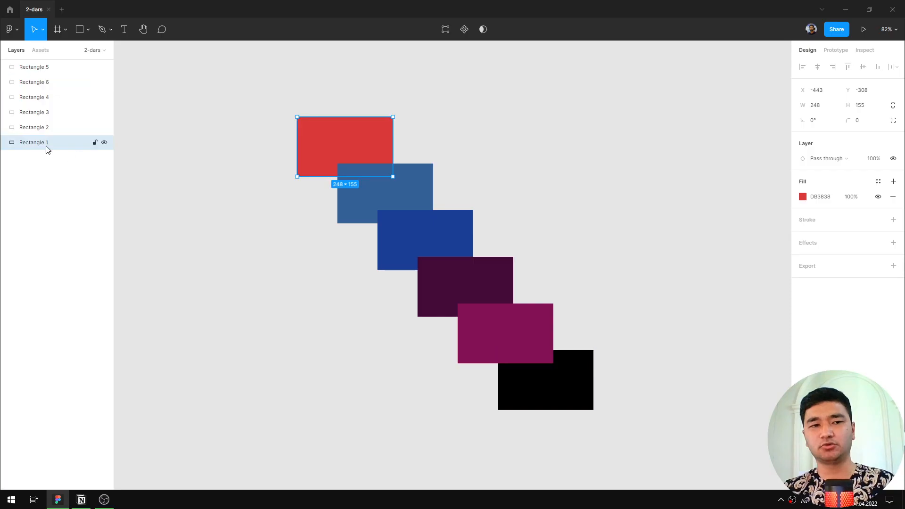
pyautogui.moveTo(47, 147)
pyautogui.mouseDown()
pyautogui.moveTo(47, 66)
pyautogui.moveTo(39, 81)
pyautogui.moveTo(46, 151)
pyautogui.mouseUp()
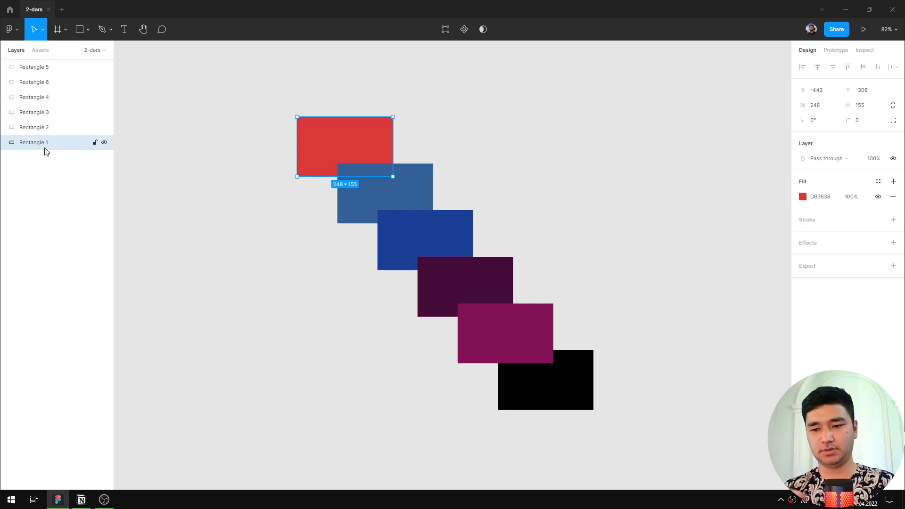
pyautogui.press(']')
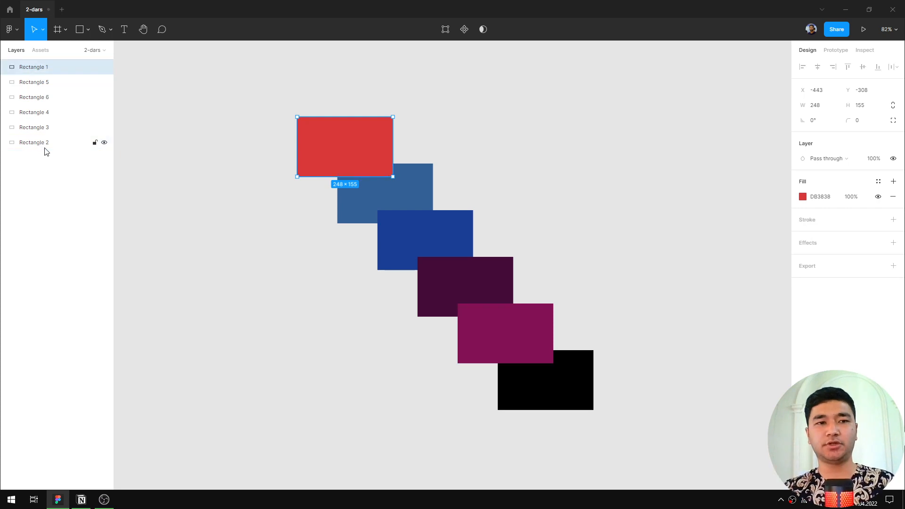
pyautogui.press('[')
pyautogui.press(']')
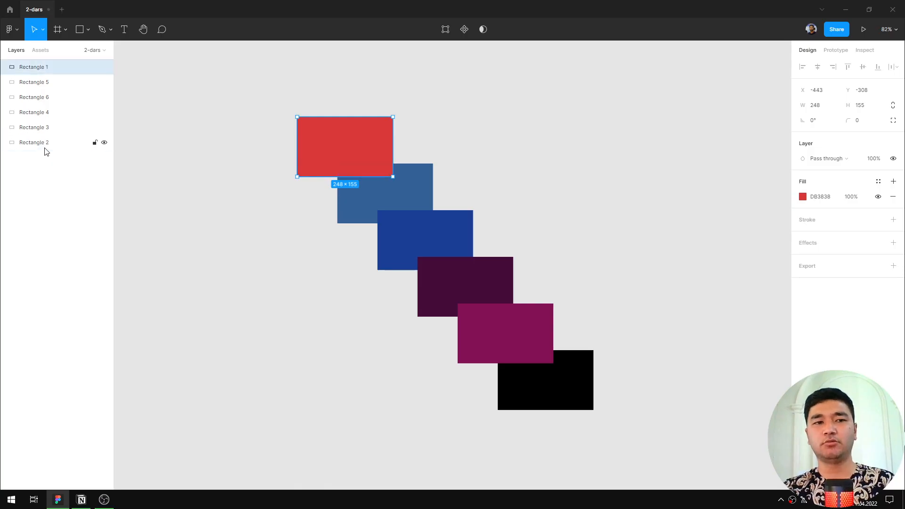
pyautogui.press('[')
# Raise the red Rectangle 1 through the layer order one level at a time, lower it back beneath Rectangle 2, and deselect it.
pyautogui.hotkey('ctrl', ']')
pyautogui.hotkey('ctrl', ']')
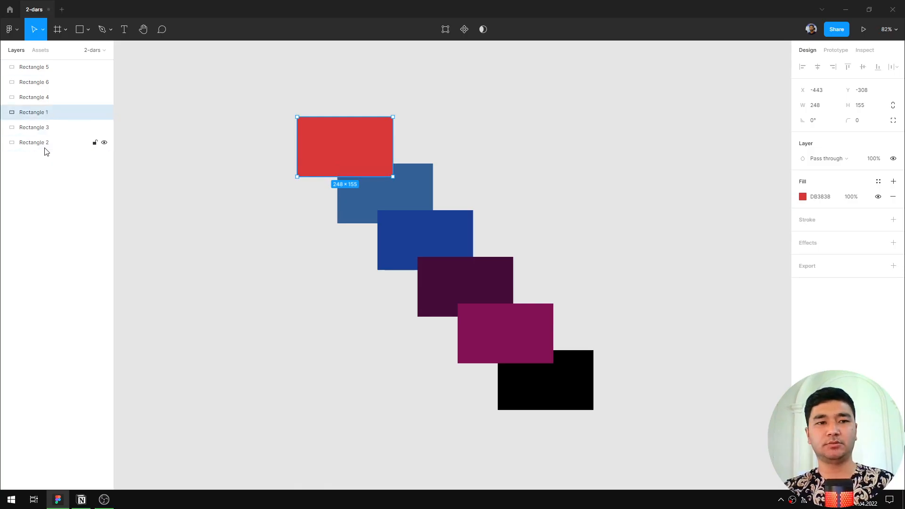
pyautogui.hotkey('ctrl', ']')
pyautogui.hotkey('ctrl', ']')
pyautogui.hotkey('ctrl', '[')
pyautogui.hotkey('ctrl', '[')
pyautogui.hotkey('ctrl', '[')
pyautogui.hotkey('ctrl', '[')
pyautogui.hotkey('ctrl', ']')
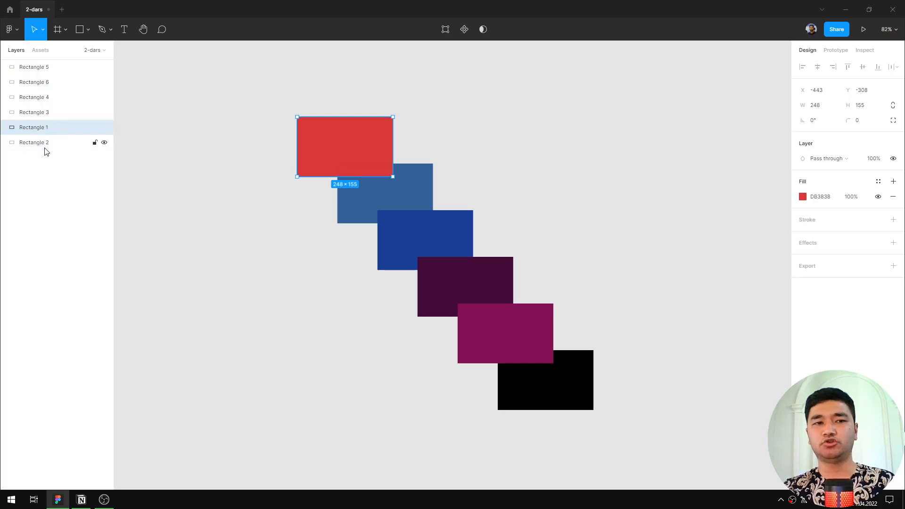
pyautogui.hotkey('ctrl', '[')
pyautogui.click(276, 120)
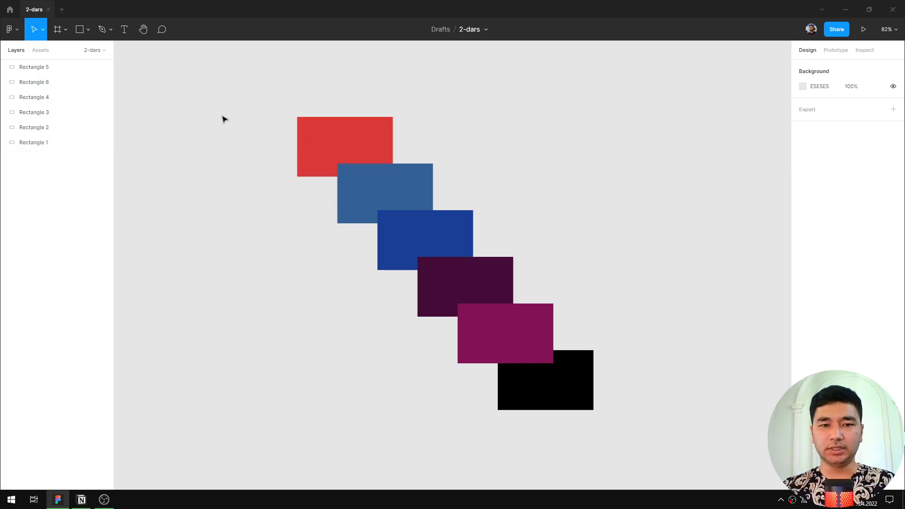
pyautogui.moveTo(224, 119); pyautogui.dragTo(646, 411)
pyautogui.click(625, 256)
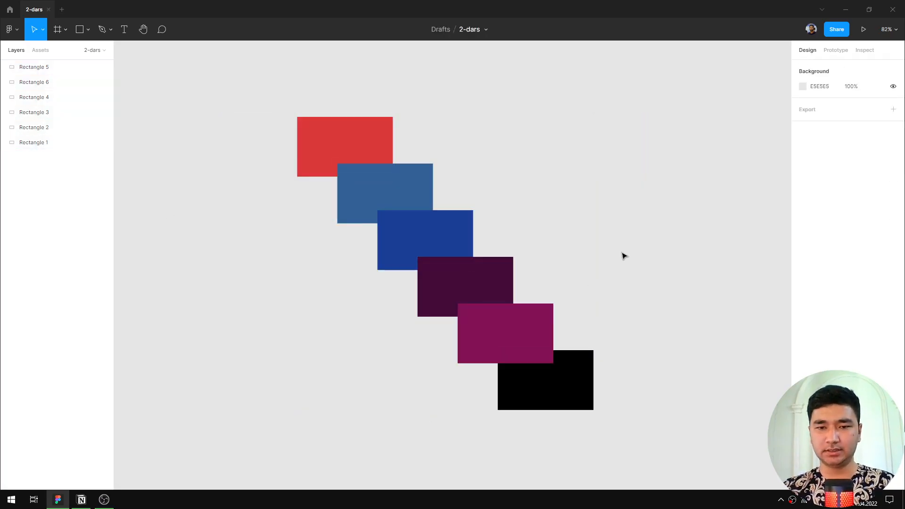
pyautogui.scroll(-3, 582, 244)
pyautogui.scroll(5, 436, 236)
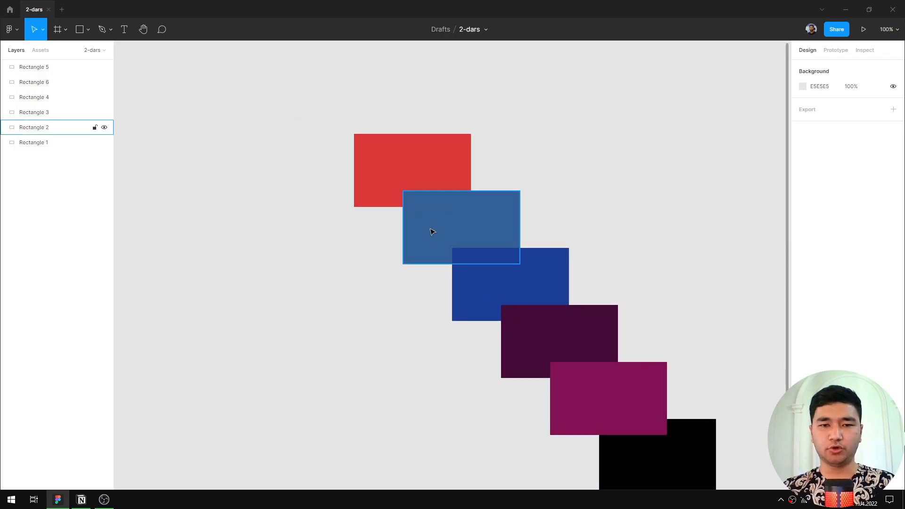
# Move Rectangle 2 and the red Rectangle 1 left, clear of the staircase, and group the two rectangles.
pyautogui.moveTo(432, 231); pyautogui.dragTo(302, 278)
pyautogui.moveTo(446, 181); pyautogui.dragTo(428, 160)
pyautogui.keyDown('shift'); pyautogui.click(365, 227); pyautogui.keyUp('shift')
pyautogui.rightClick(369, 160)
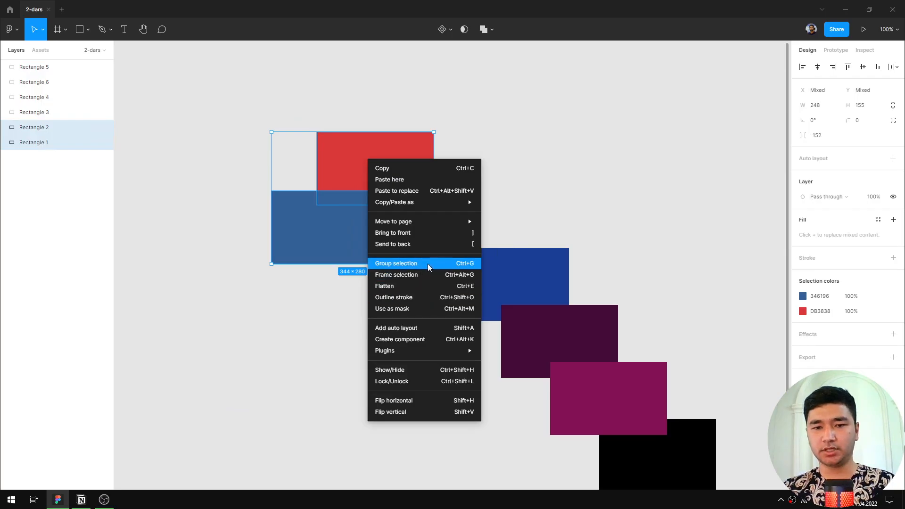
pyautogui.click(603, 135)
pyautogui.moveTo(500, 129); pyautogui.dragTo(299, 233)
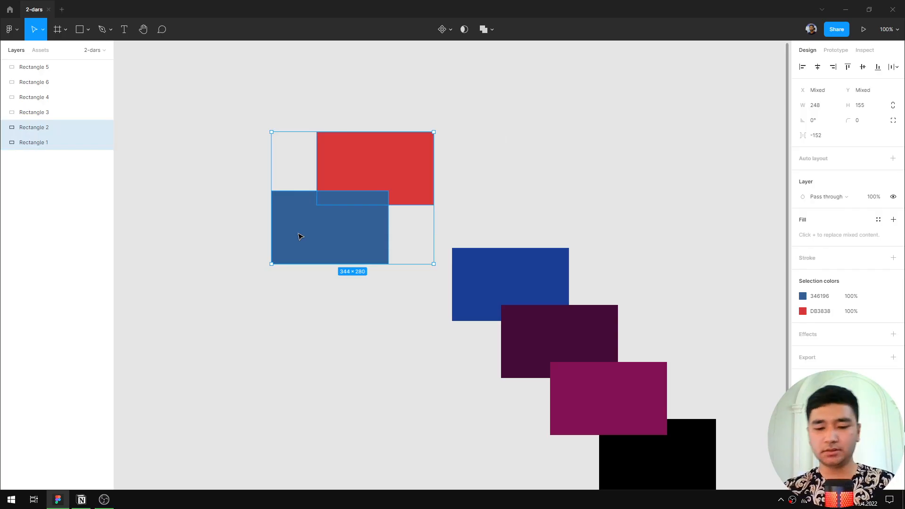
pyautogui.hotkey('ctrl', 'g')
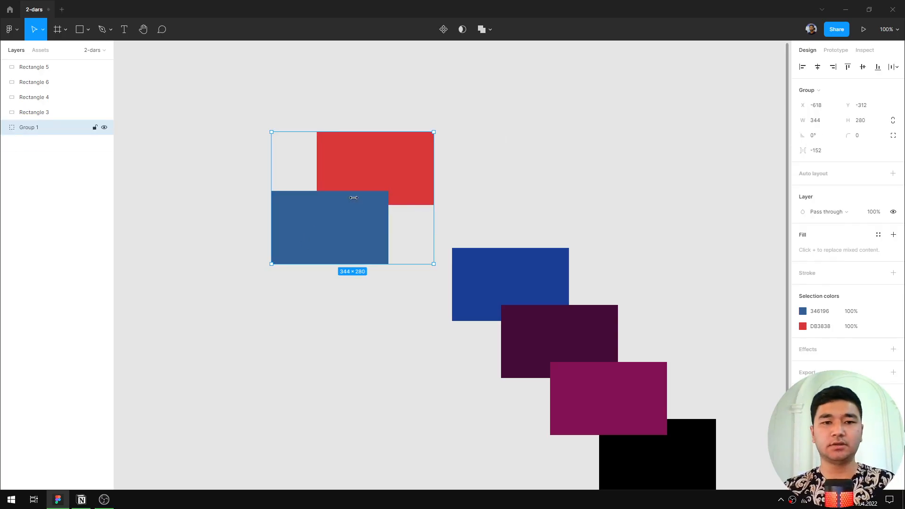
# Move the red and steel-blue group to the right of the staircase and bring it to the front.
pyautogui.scroll(-3, 356, 196)
pyautogui.moveTo(355, 205); pyautogui.dragTo(629, 267)
pyautogui.press(']')
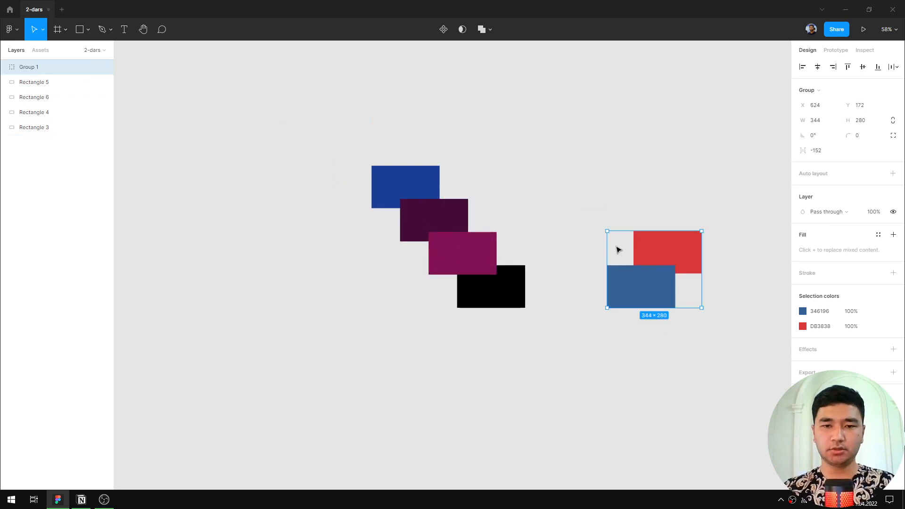
# Shift the black and magenta rectangles down away from the other two, and move Group 1 as one unit to about X 540, Y 251.
pyautogui.click(517, 289)
pyautogui.moveTo(517, 289); pyautogui.dragTo(541, 346)
pyautogui.keyDown('shift'); pyautogui.click(471, 262); pyautogui.keyUp('shift')
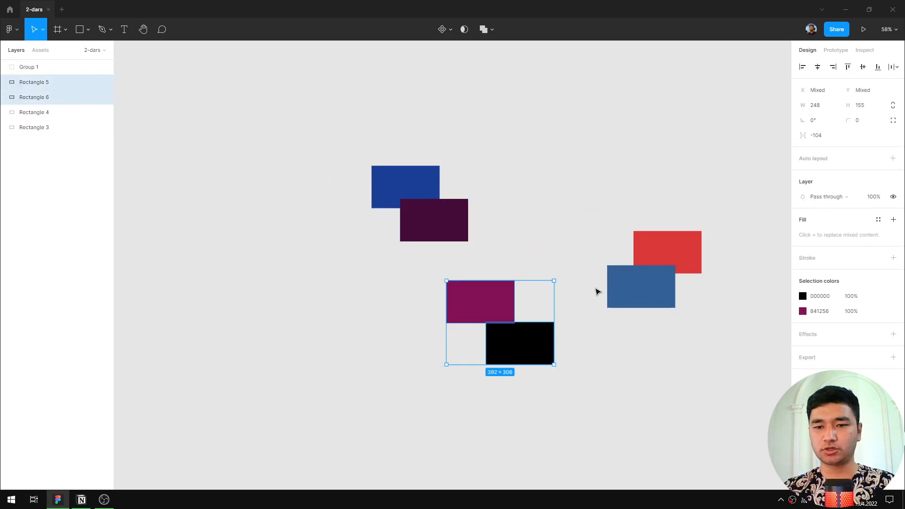
pyautogui.click(681, 260)
pyautogui.moveTo(681, 261); pyautogui.dragTo(658, 282)
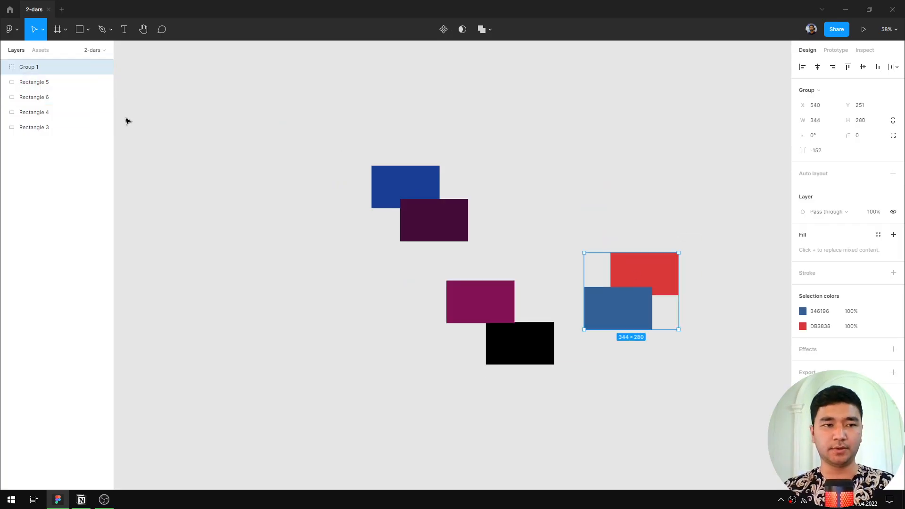
# Select Group 1 and all remaining rectangles on the canvas and delete them.
pyautogui.click(519, 146)
pyautogui.moveTo(692, 169); pyautogui.dragTo(377, 355)
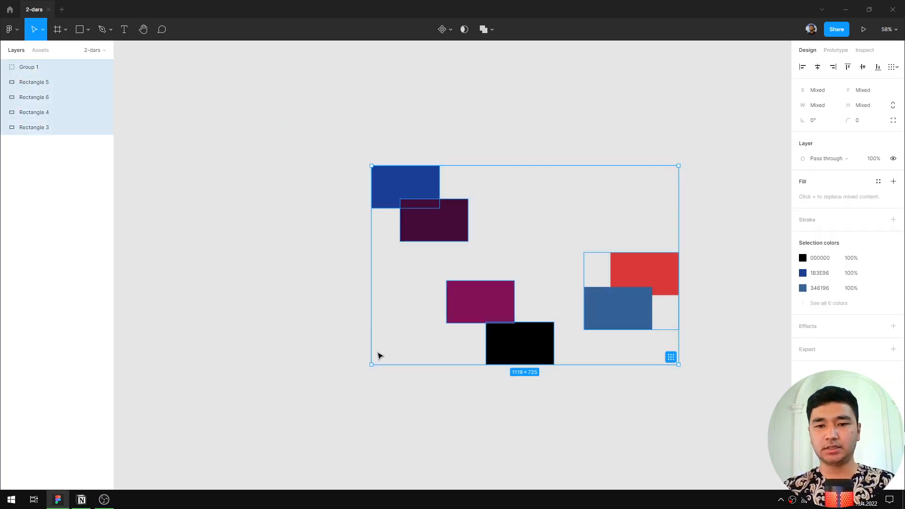
pyautogui.press('Delete')
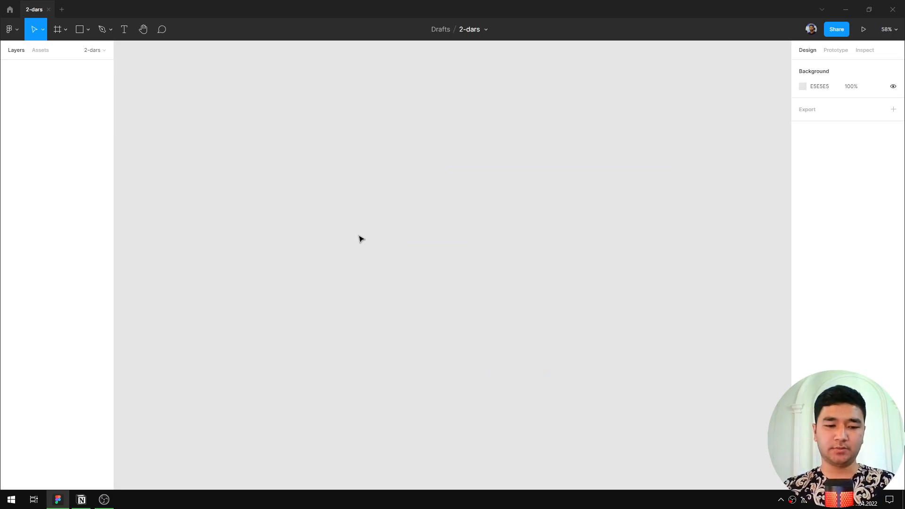
# Create a frame from the Desktop 1440×1024 preset.
pyautogui.press('f')
pyautogui.click(828, 104)
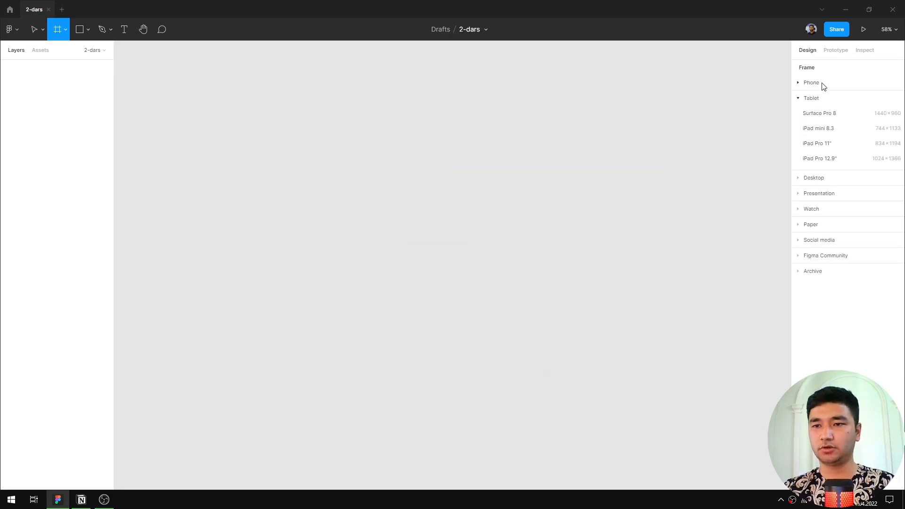
pyautogui.click(823, 86)
pyautogui.click(813, 85)
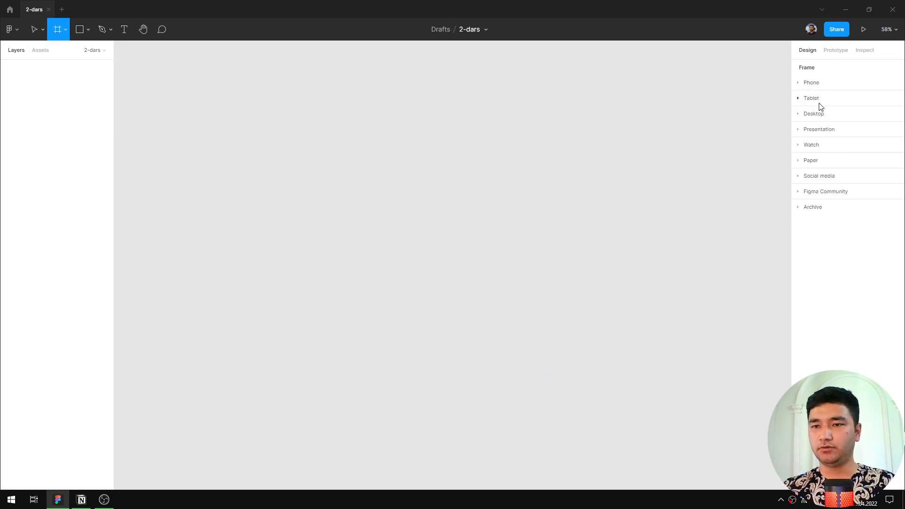
pyautogui.click(825, 114)
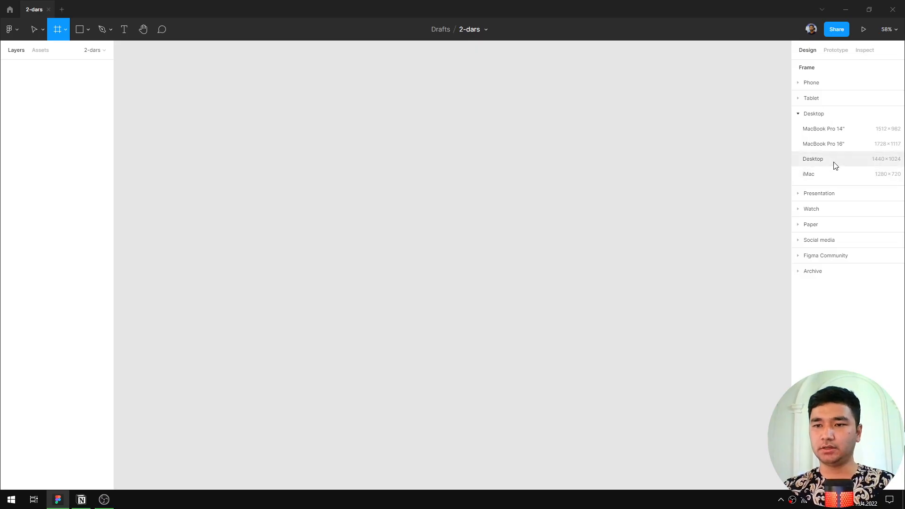
pyautogui.click(834, 163)
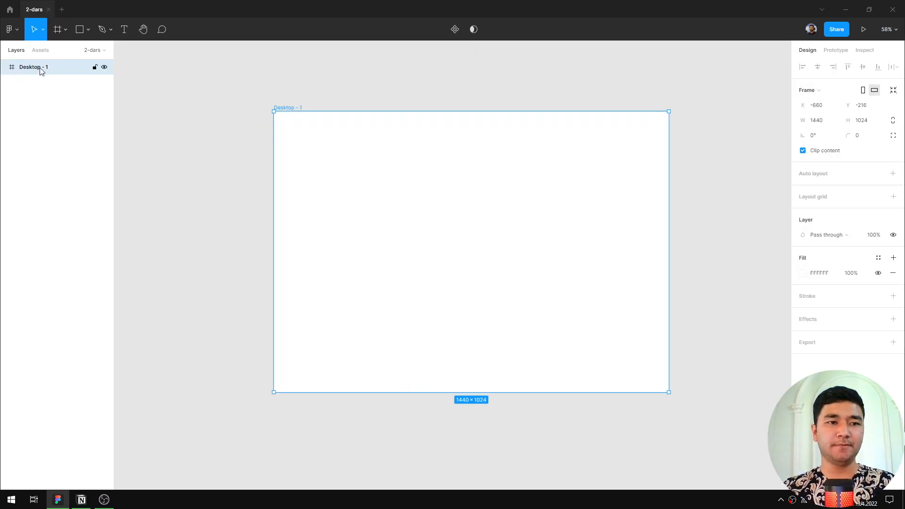
# Rename the desktop frame as 2-dars and deselect it.
pyautogui.doubleClick(293, 107)
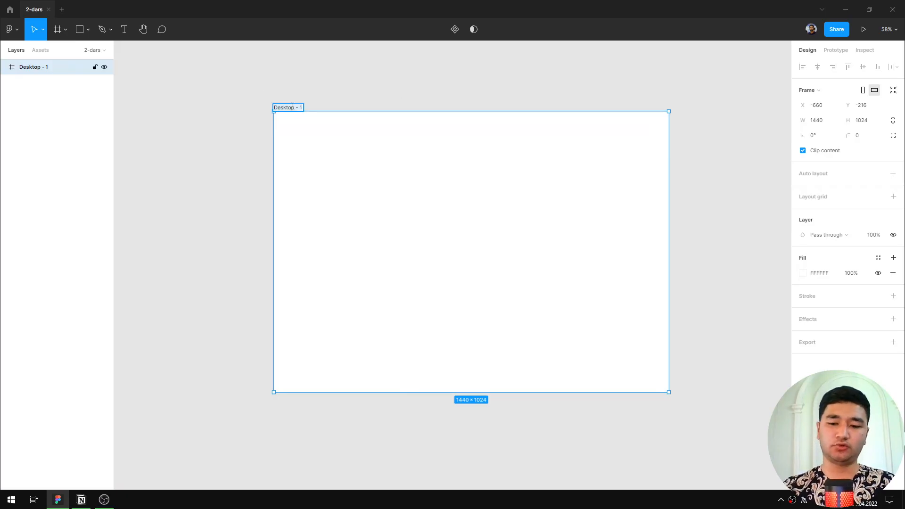
pyautogui.write('2-dars')
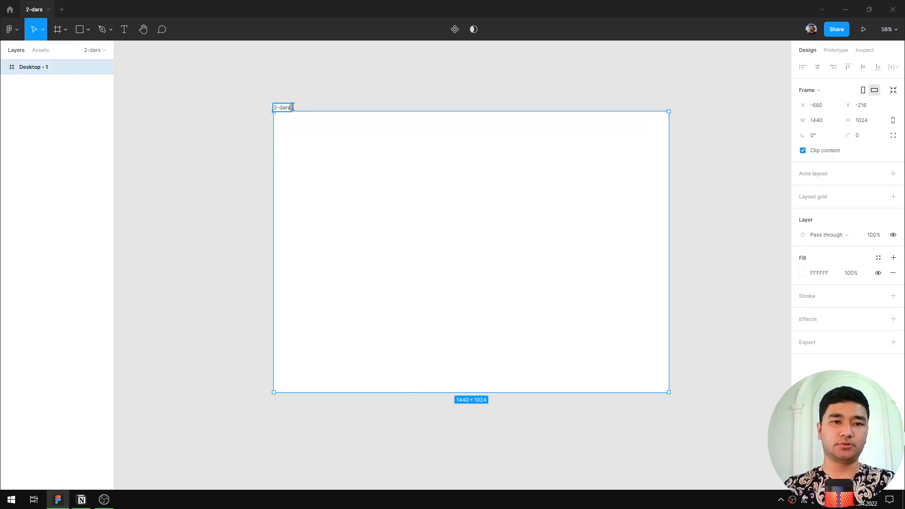
pyautogui.press('Return')
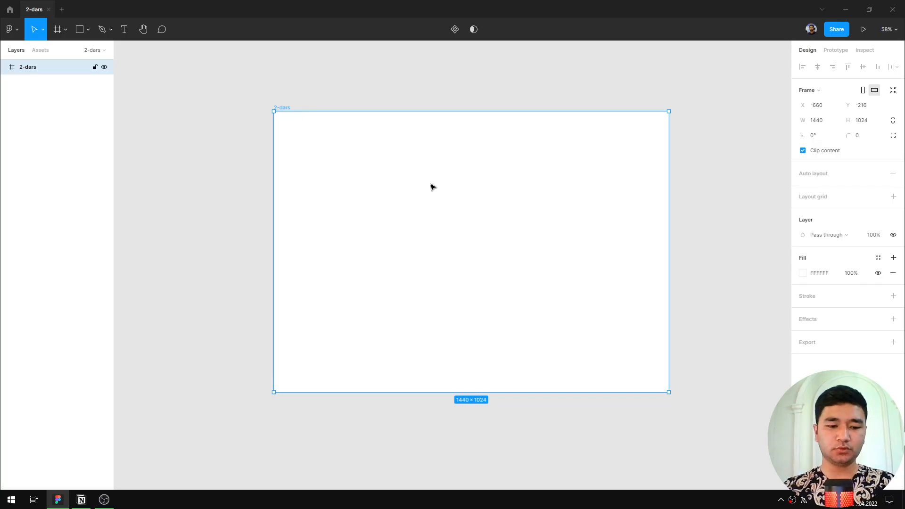
pyautogui.scroll(-5, 391, 157)
pyautogui.click(555, 169)
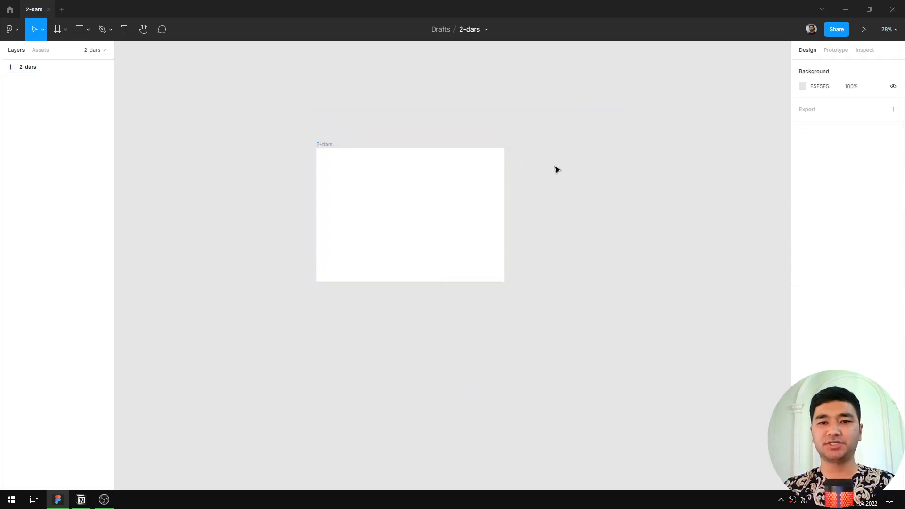
# Move the 2-dars frame right and back left on the canvas, leaving empty space on its right side.
pyautogui.scroll(3, 546, 165)
pyautogui.click(222, 140)
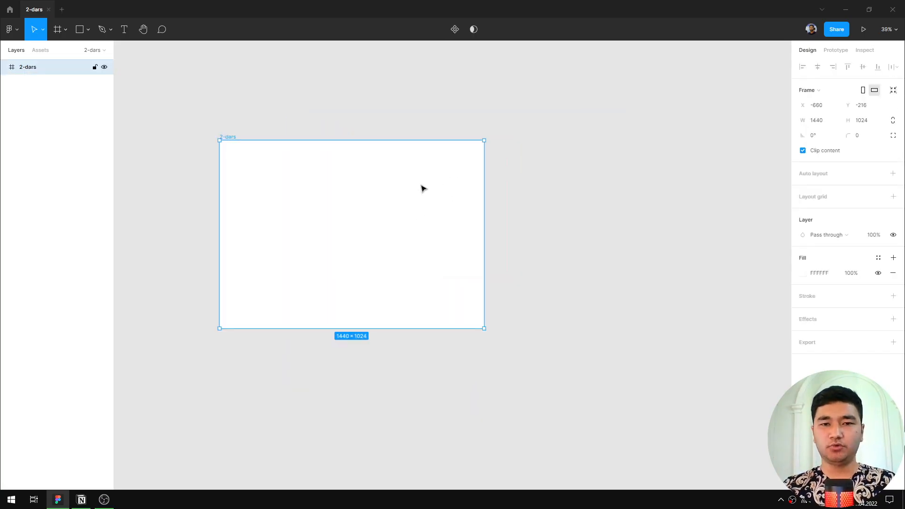
pyautogui.moveTo(379, 204); pyautogui.dragTo(432, 208)
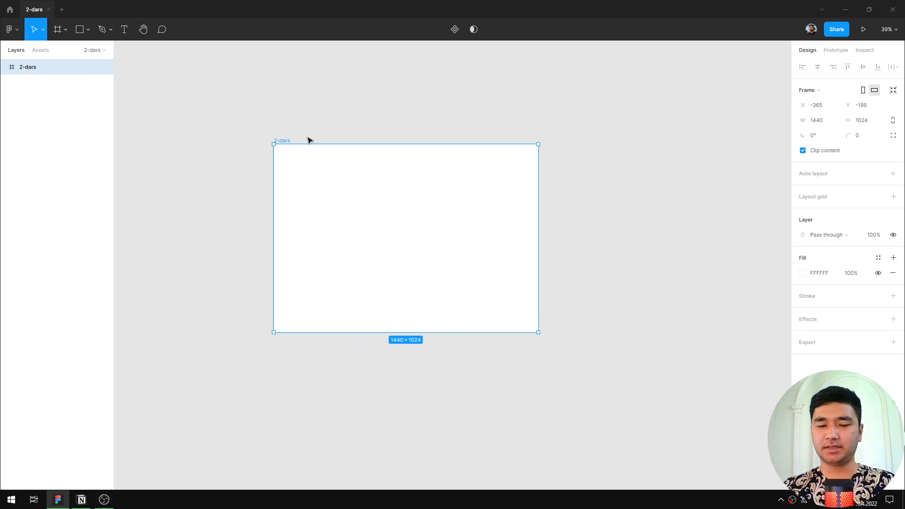
pyautogui.moveTo(307, 142); pyautogui.dragTo(266, 138)
pyautogui.click(540, 199)
# Draw a rectangle about 936×875 to the right of the 2-dars frame and shift it down to about X 1212, Y -74.
pyautogui.press('r')
pyautogui.moveTo(557, 137); pyautogui.dragTo(729, 298)
pyautogui.moveTo(671, 206); pyautogui.dragTo(677, 235)
pyautogui.click(362, 204)
pyautogui.click(705, 204)
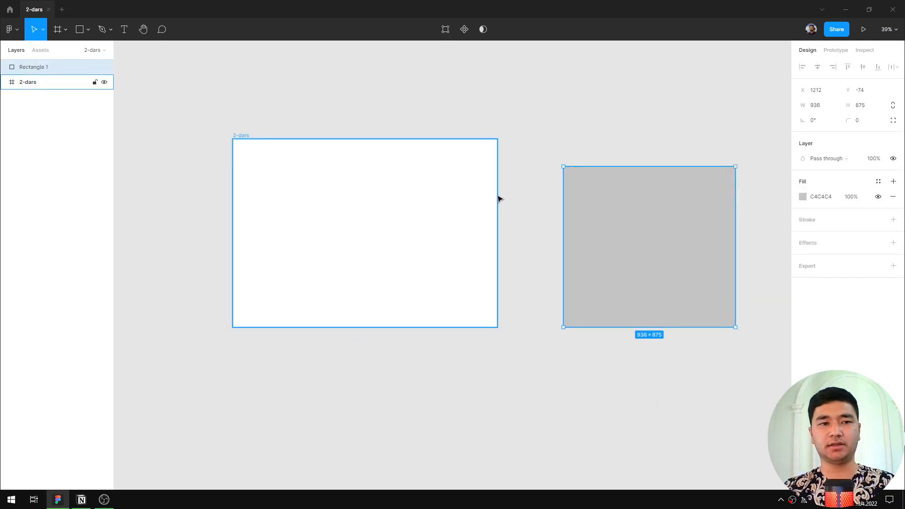
# Place the grey rectangle inside the 2-dars frame and take it back out to the frame's right.
pyautogui.click(410, 172)
pyautogui.moveTo(677, 256); pyautogui.dragTo(412, 242)
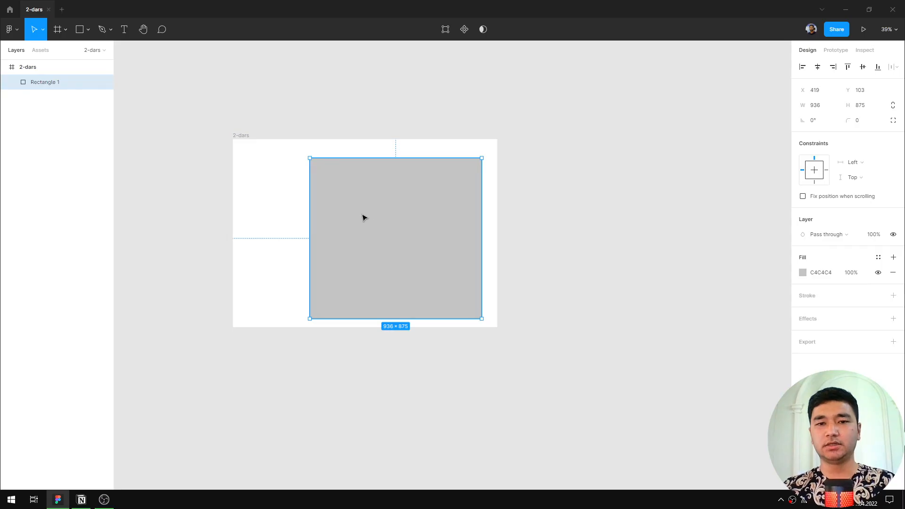
pyautogui.moveTo(363, 216); pyautogui.dragTo(633, 211)
# Move the empty 2-dars frame slightly right and nest the grey rectangle in its centre at X 252, Y 74.
pyautogui.click(269, 184)
pyautogui.moveTo(268, 184); pyautogui.dragTo(282, 200)
pyautogui.click(633, 199)
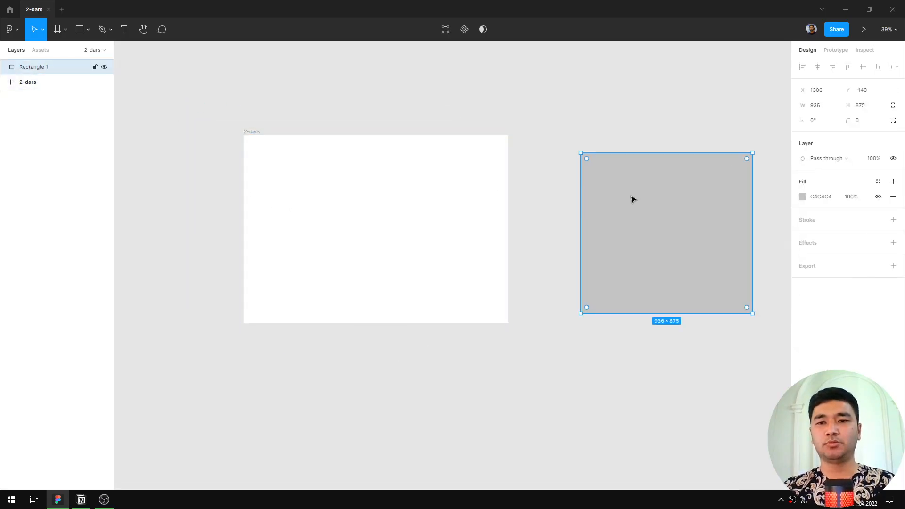
pyautogui.moveTo(666, 211); pyautogui.dragTo(381, 193)
pyautogui.hscroll(-2, 424, 236)
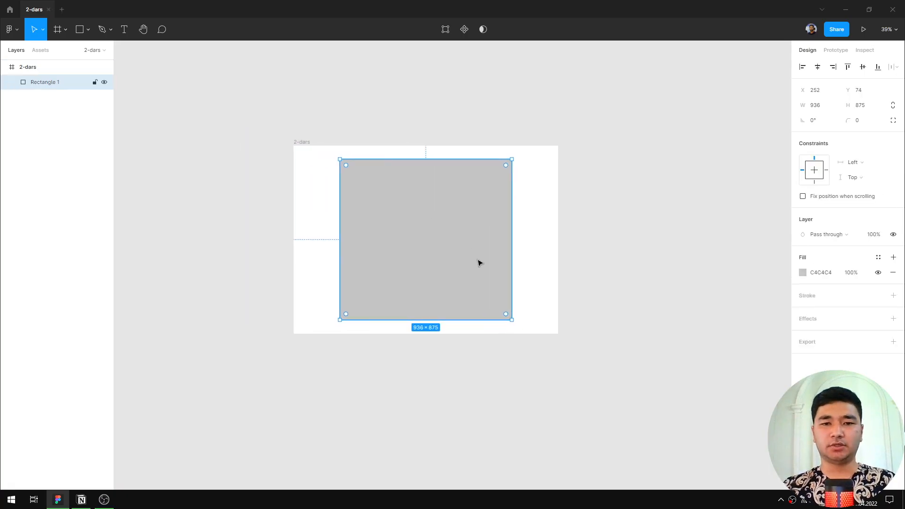
# Scale the nested rectangle about its centre to 546×511 and fill it with red EF2E2E.
pyautogui.scroll(1, 479, 261)
pyautogui.moveTo(511, 329); pyautogui.dragTo(468, 276)
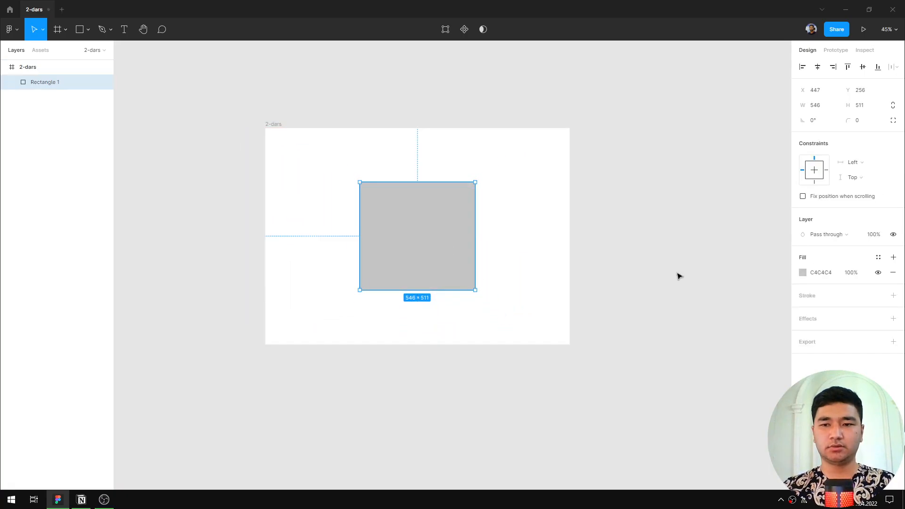
pyautogui.click(804, 273)
pyautogui.click(770, 261)
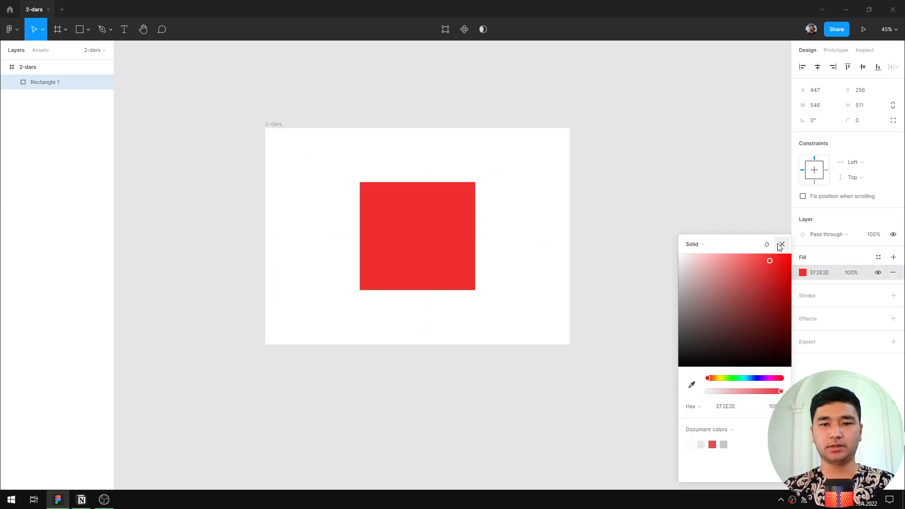
# Close the fill colour picker and align the red rectangle to the 2-dars frame's vertical centre.
pyautogui.click(782, 245)
pyautogui.click(493, 189)
pyautogui.click(441, 216)
pyautogui.hotkey('alt', 'v')
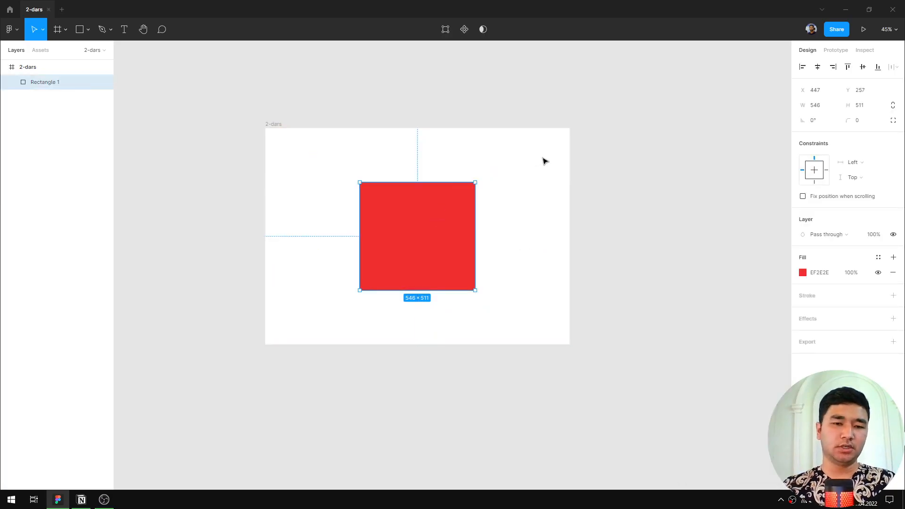
pyautogui.click(524, 178)
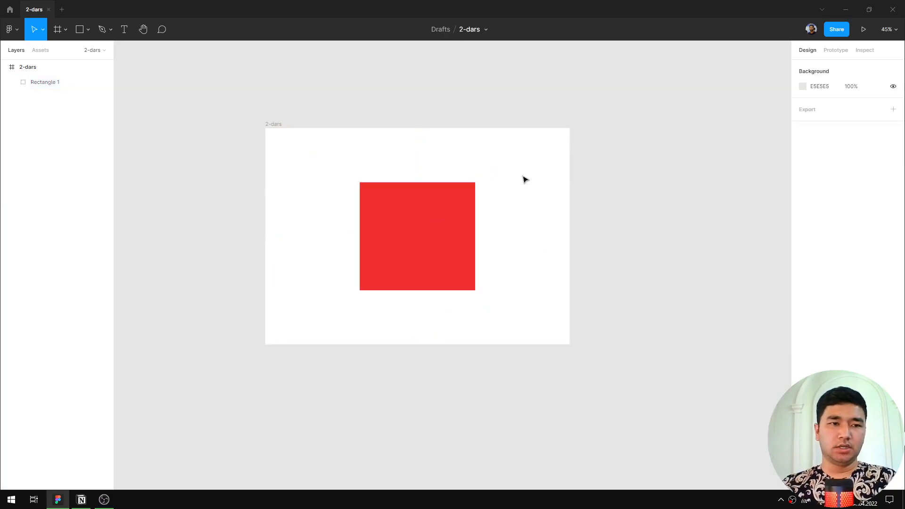
# Move the red rectangle towards the frame's upper-left corner, to about X 44, Y 98.
pyautogui.click(460, 200)
pyautogui.scroll(3, 422, 179)
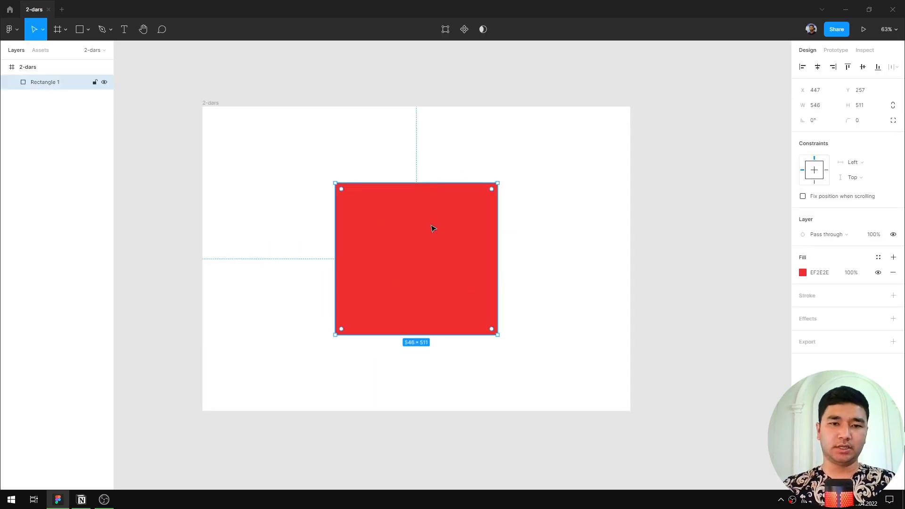
pyautogui.moveTo(432, 228); pyautogui.dragTo(287, 191)
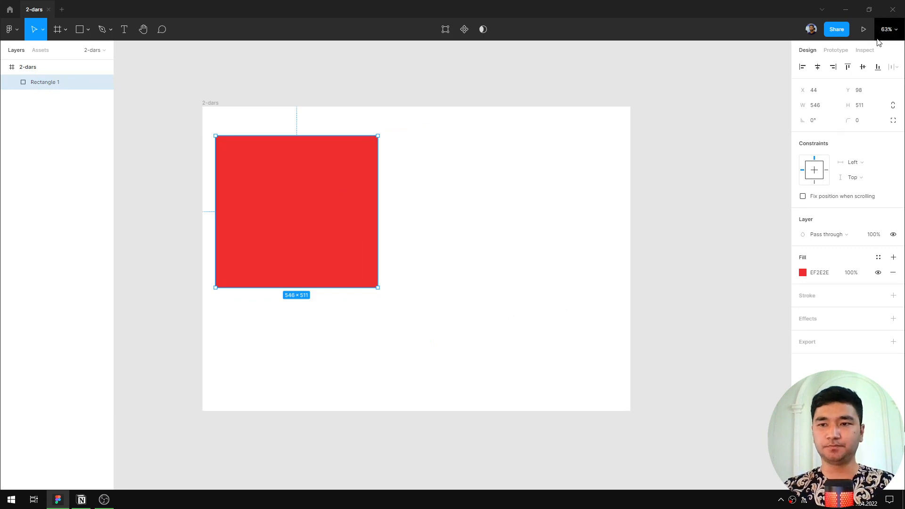
# Align the red rectangle in turn to the frame's left, horizontal centre, right, top, vertical centre and bottom.
pyautogui.click(802, 68)
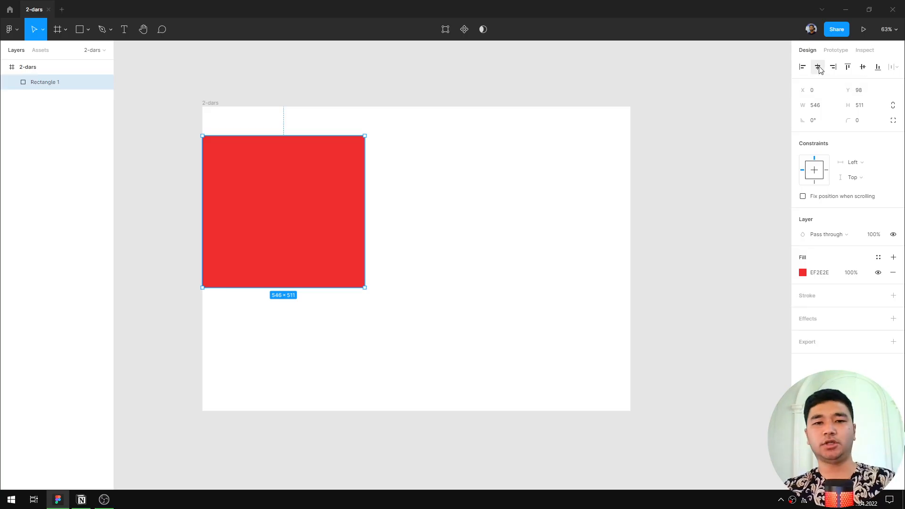
pyautogui.click(819, 69)
pyautogui.click(833, 69)
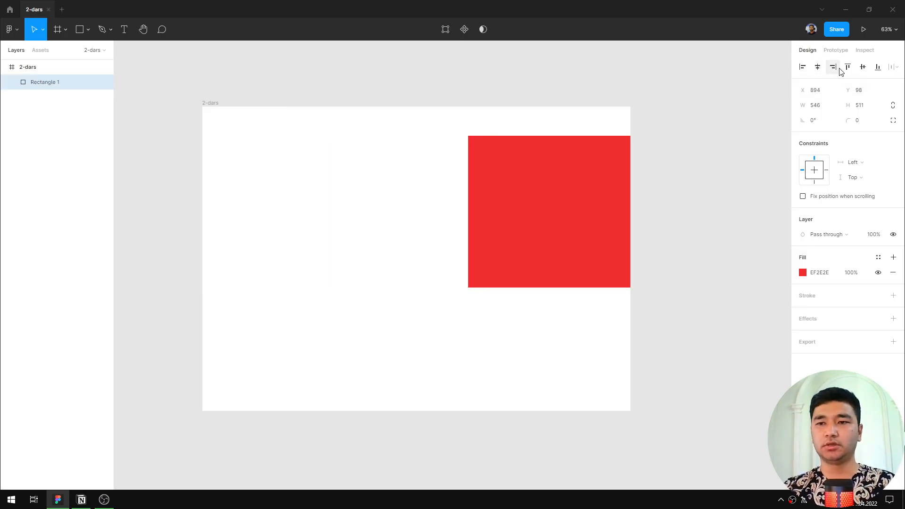
pyautogui.click(847, 69)
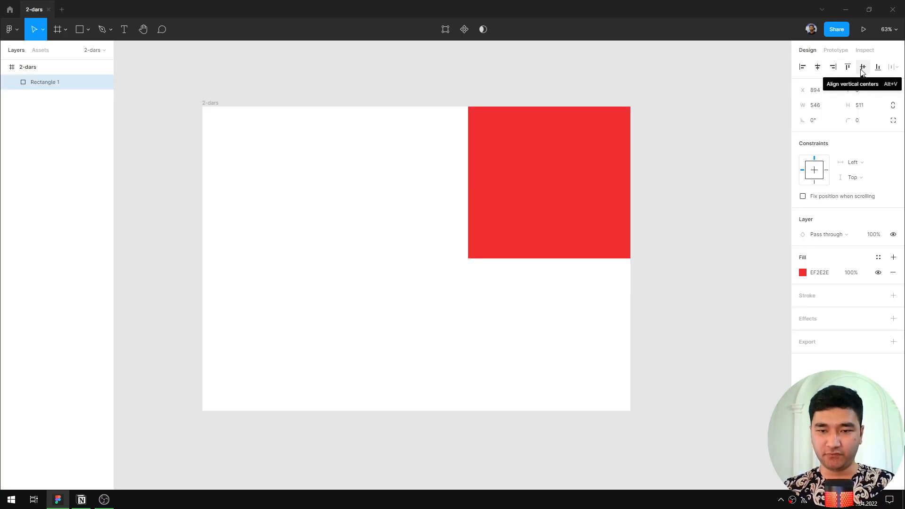
pyautogui.click(863, 70)
pyautogui.click(878, 71)
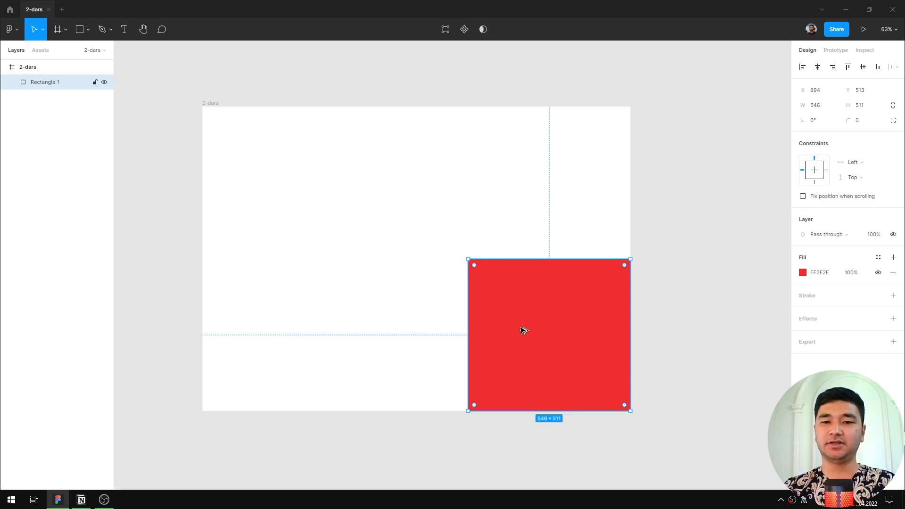
# Centre the red rectangle in the frame vertically and horizontally, and align it in turn to the top, left, bottom and right edges.
pyautogui.hotkey('alt', 'v')
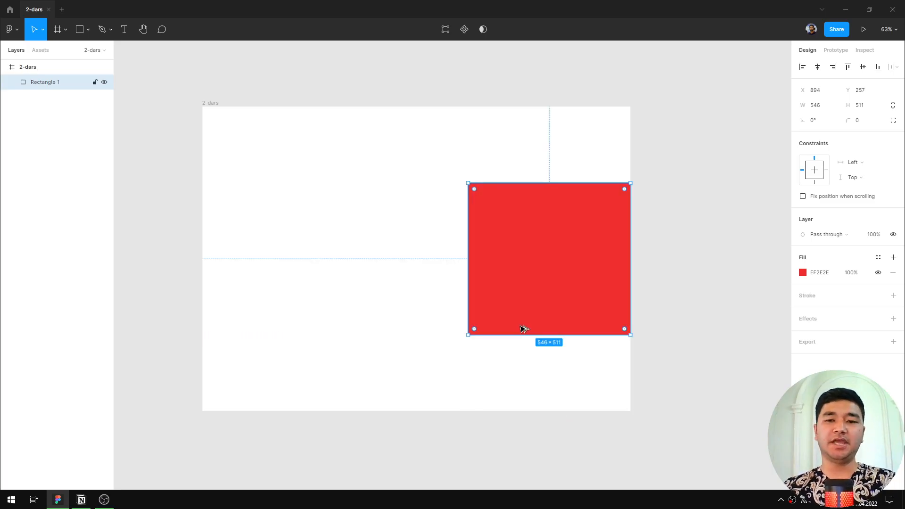
pyautogui.hotkey('alt', 'h')
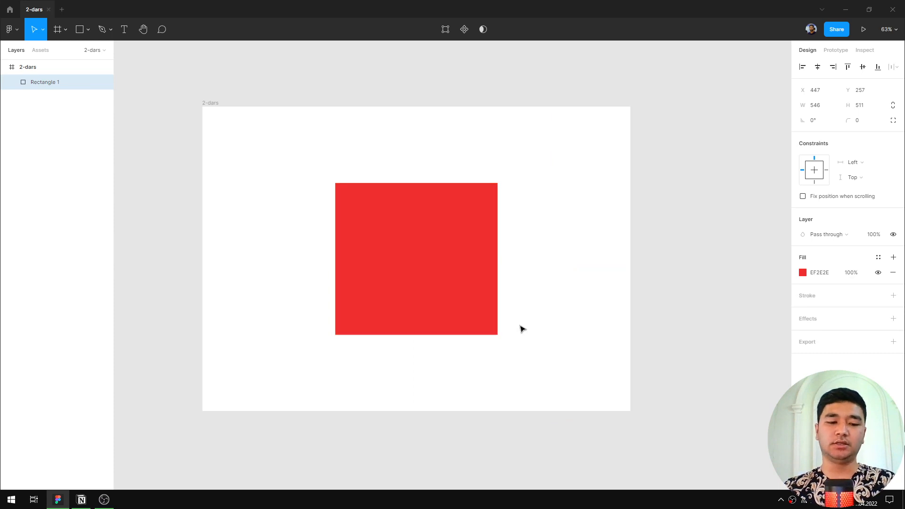
pyautogui.hotkey('alt', 'w')
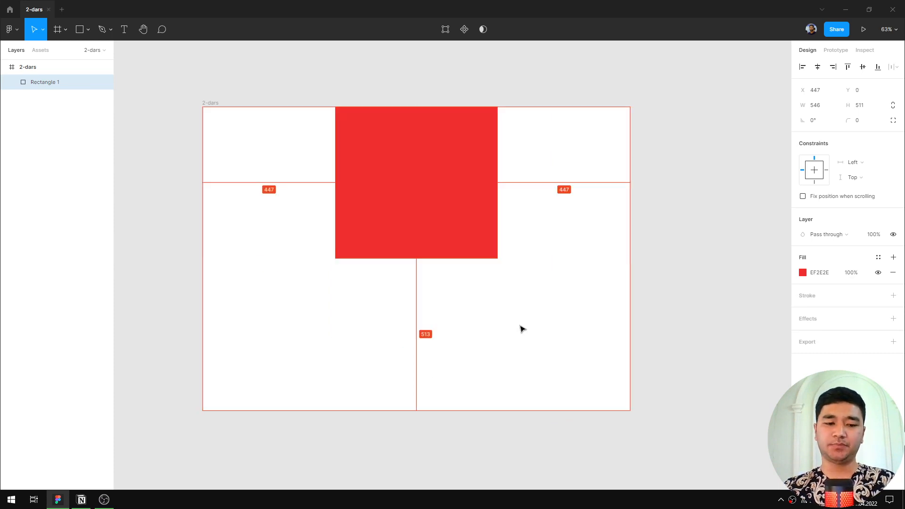
pyautogui.hotkey('alt', 'a')
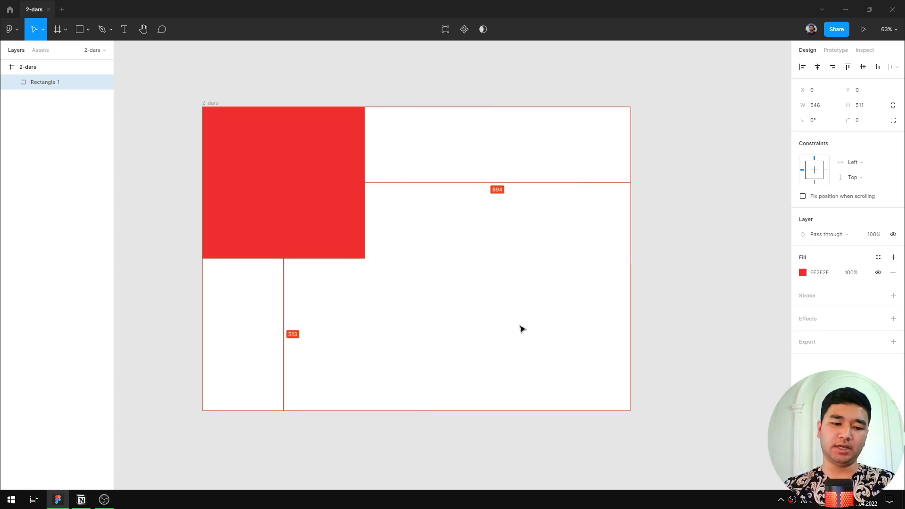
pyautogui.hotkey('alt', 's')
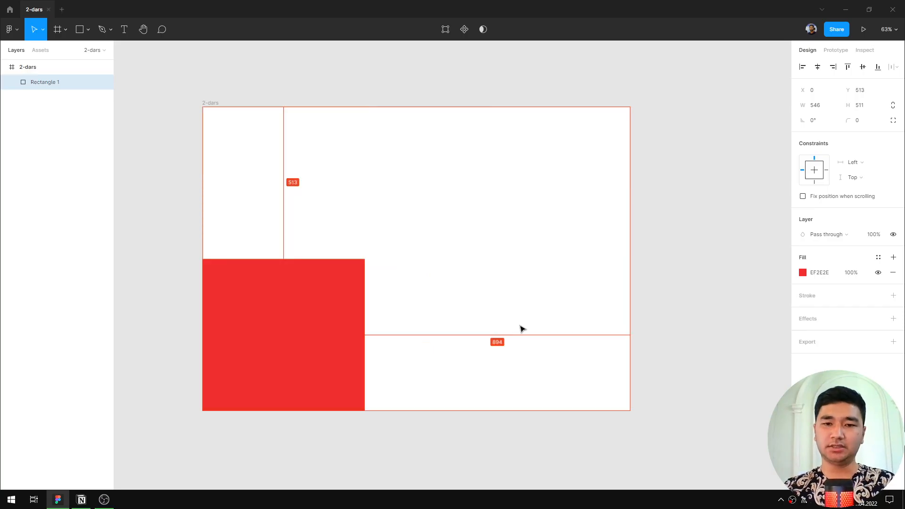
pyautogui.hotkey('alt', 'd')
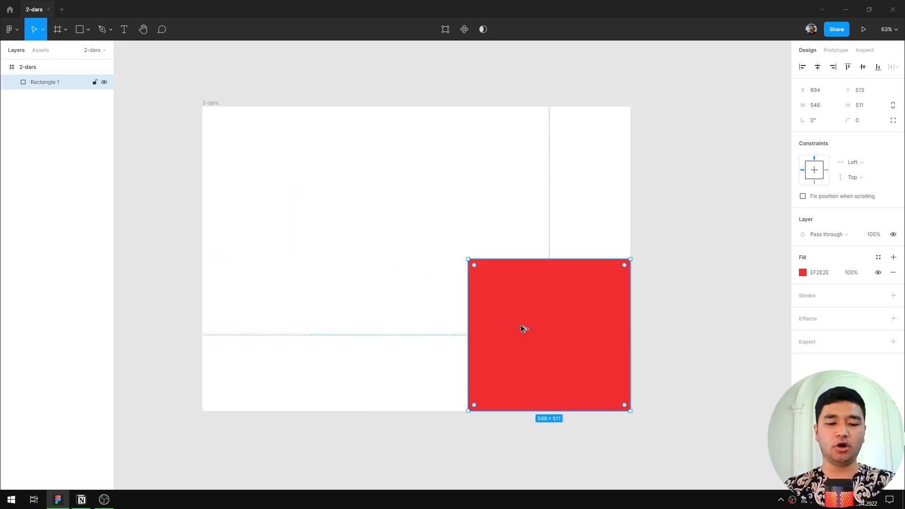
# Centre the rectangle both ways, undo the centring, and align it again to the frame's top, left, bottom and right edges.
pyautogui.hotkey('alt', 'v')
pyautogui.hotkey('alt', 'h')
pyautogui.hotkey('ctrl', 'z')
pyautogui.hotkey('ctrl', 'z')
pyautogui.hotkey('alt', 'w')
pyautogui.hotkey('alt', 'a')
pyautogui.hotkey('alt', 's')
pyautogui.hotkey('alt', 'd')
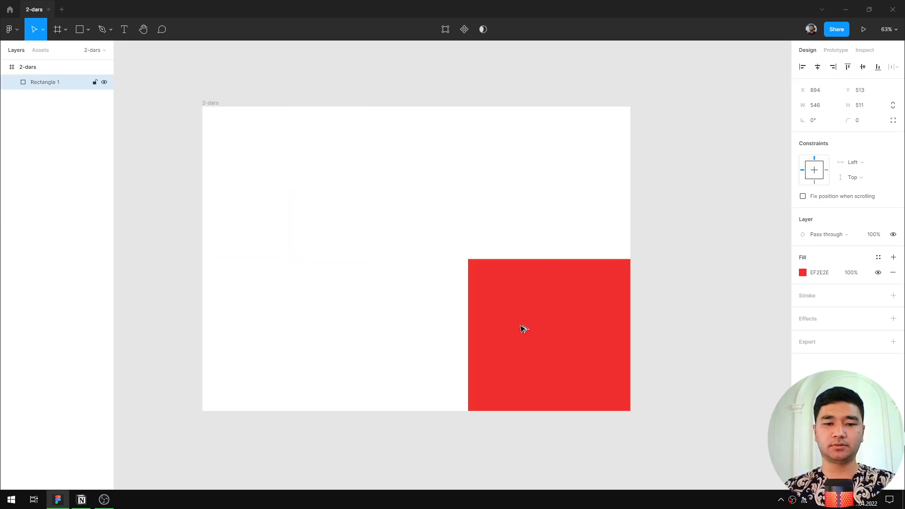
# Centre the red rectangle vertically and horizontally in the 2-dars frame at X 447, Y 257 and deselect it.
pyautogui.hotkey('alt', 'v')
pyautogui.hotkey('alt', 'h')
pyautogui.click(554, 223)
pyautogui.scroll(-2, 555, 224)
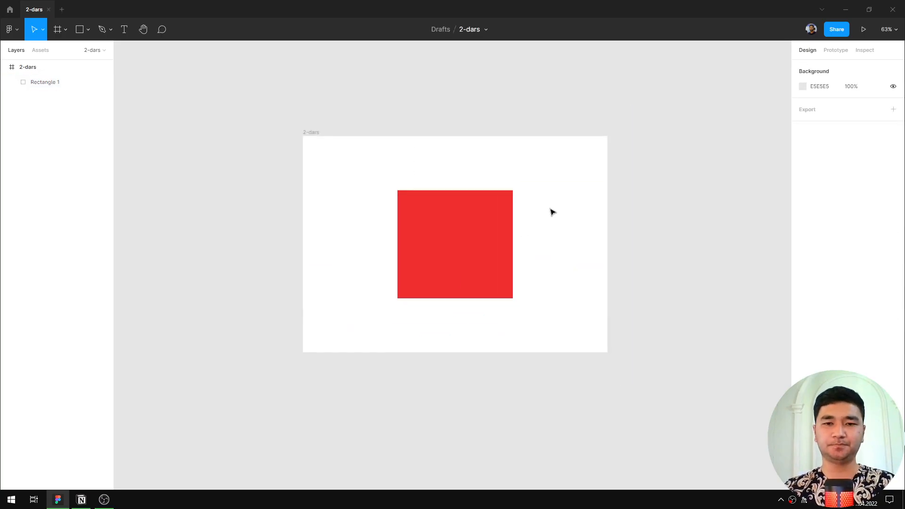
pyautogui.moveTo(552, 210); pyautogui.dragTo(538, 220)
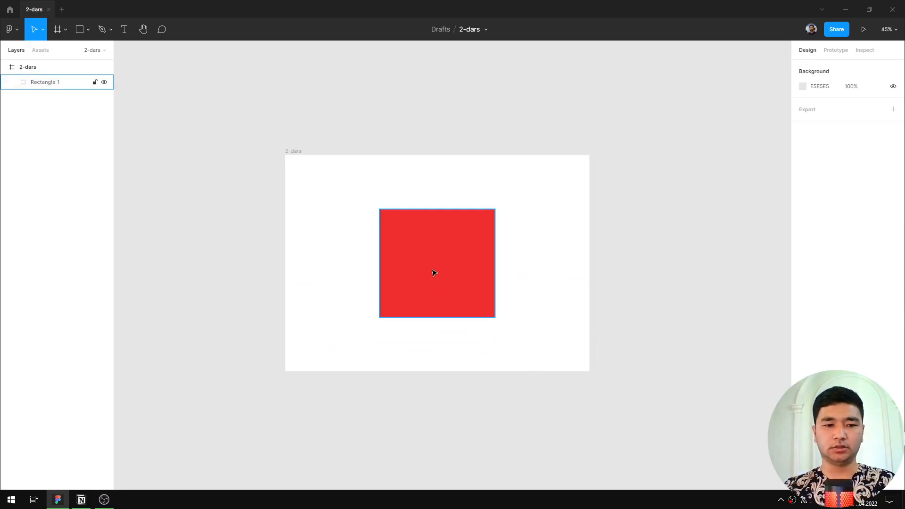
pyautogui.click(104, 500)
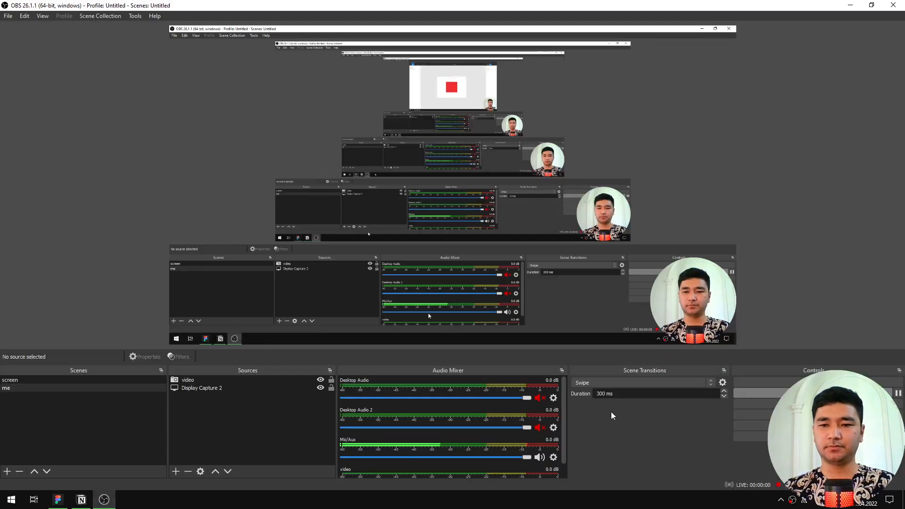
pyautogui.click(58, 500)
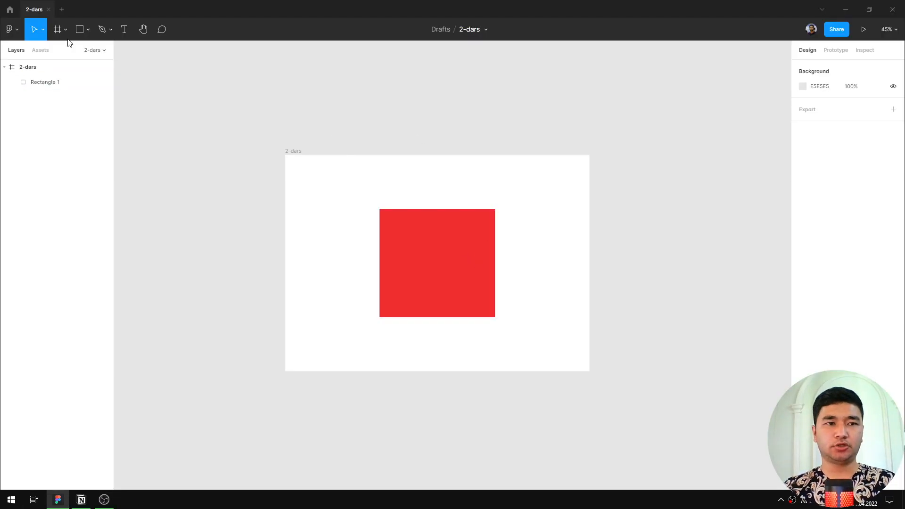
# Open the imported geezo-music-streaming-app-ui-kit file from the recent files and close its missing-fonts dialog without choosing replacements.
pyautogui.click(10, 11)
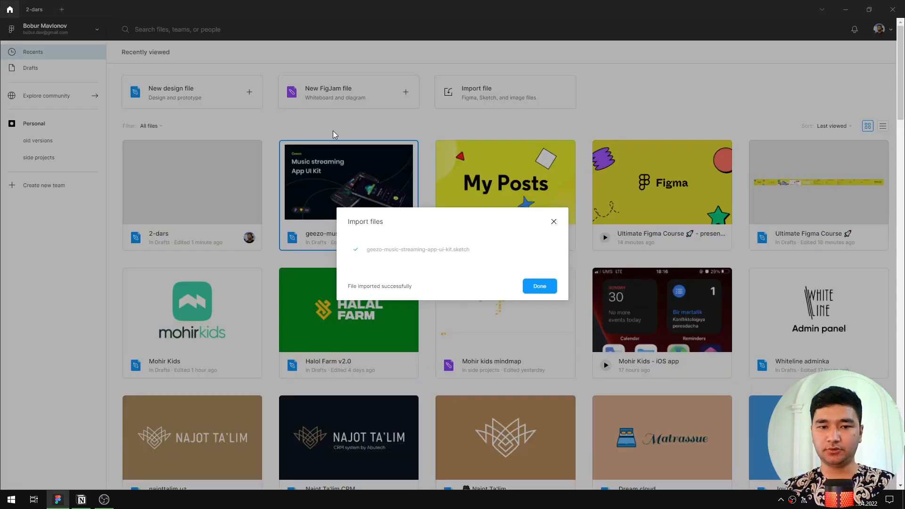
pyautogui.click(540, 285)
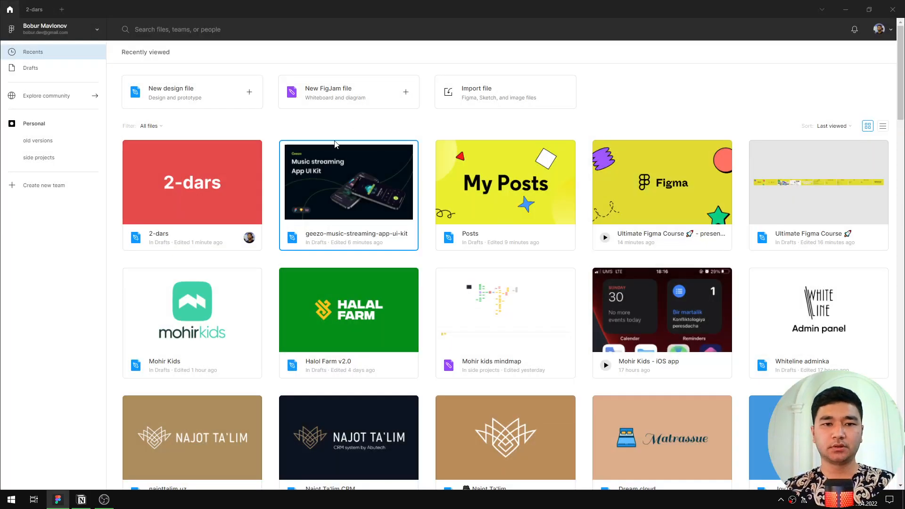
pyautogui.doubleClick(355, 187)
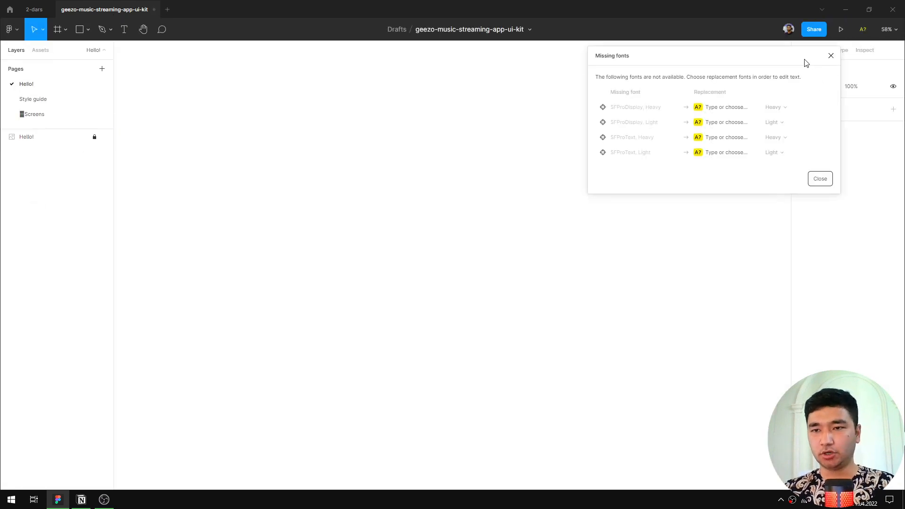
pyautogui.moveTo(806, 63); pyautogui.dragTo(753, 80)
pyautogui.moveTo(683, 83); pyautogui.dragTo(677, 68)
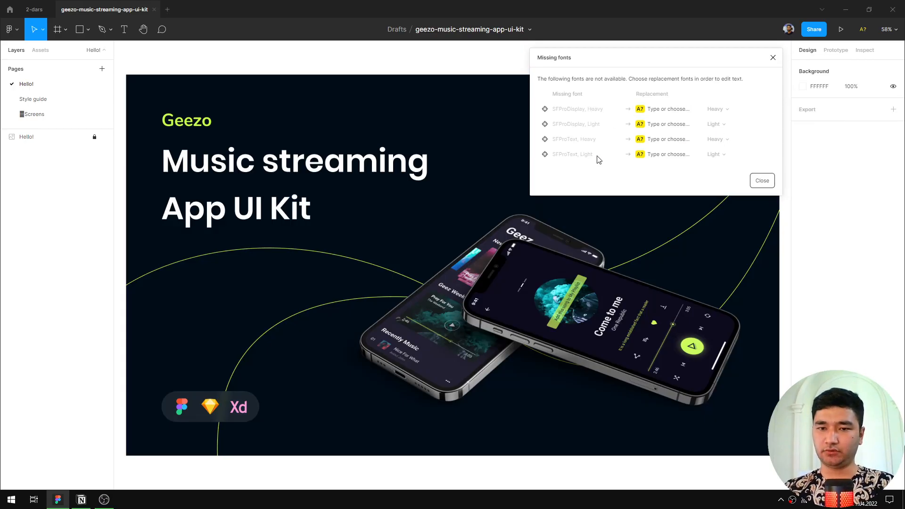
pyautogui.click(762, 181)
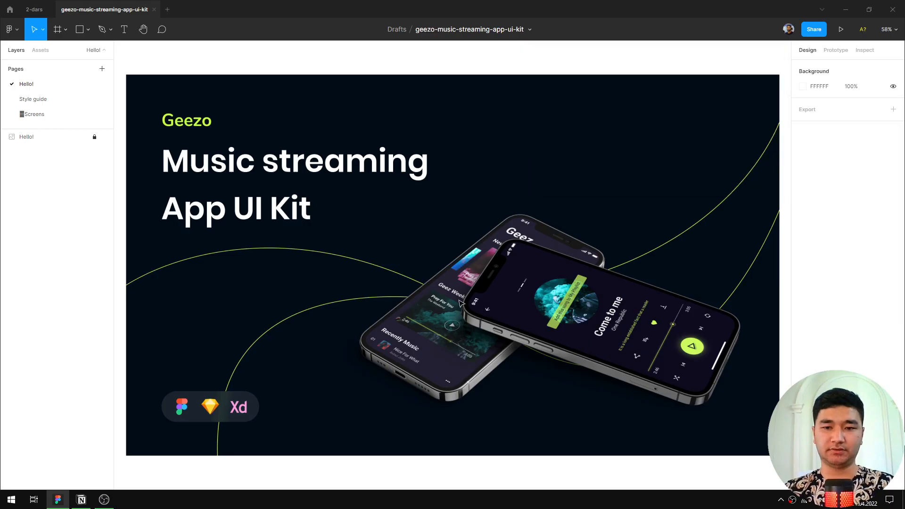
# Examine the UI kit's Style guide and Screens pages, and close the kit to return to the 2-dars file.
pyautogui.click(33, 98)
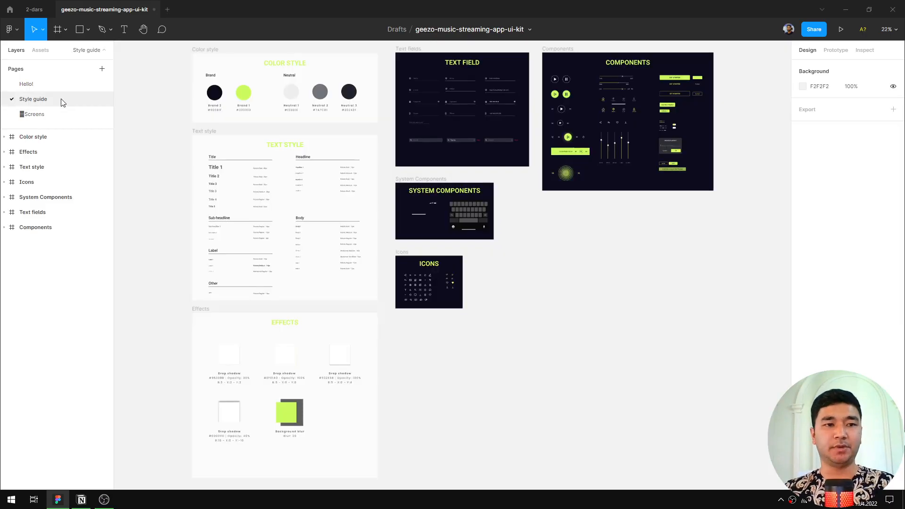
pyautogui.click(33, 114)
pyautogui.scroll(10, 423, 119)
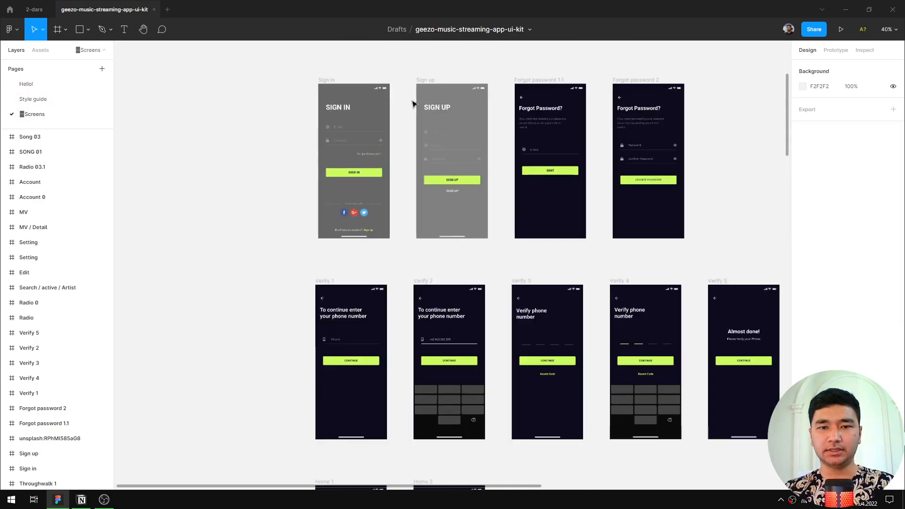
pyautogui.scroll(-4, 378, 118)
pyautogui.scroll(-4, 399, 175)
pyautogui.scroll(2, 403, 185)
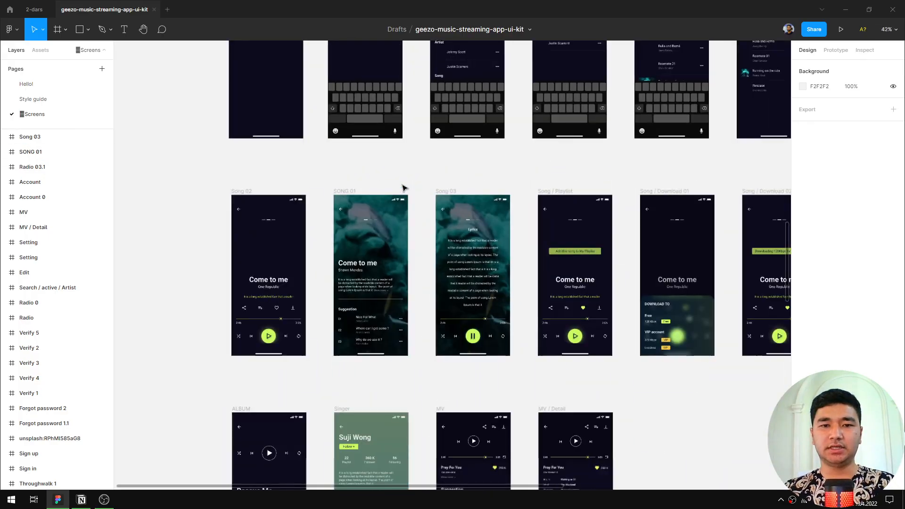
pyautogui.scroll(-2, 406, 155)
pyautogui.scroll(3, 412, 230)
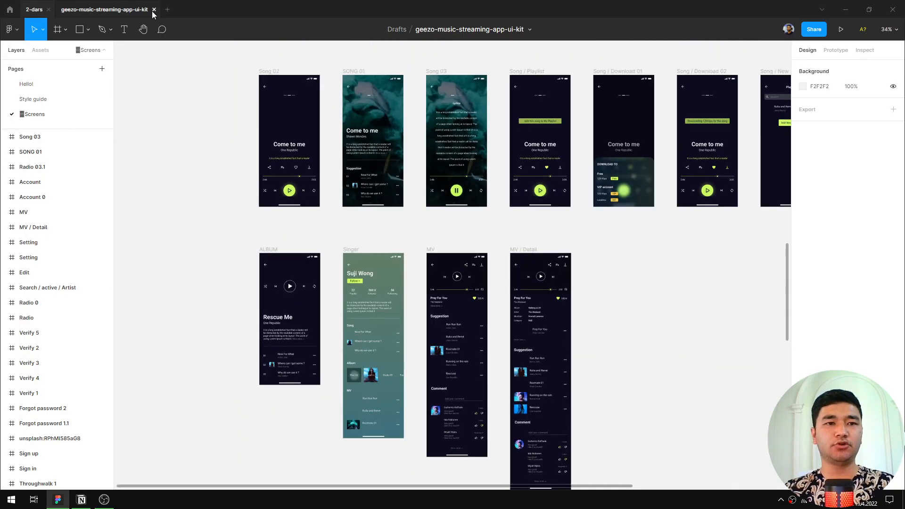
pyautogui.click(34, 10)
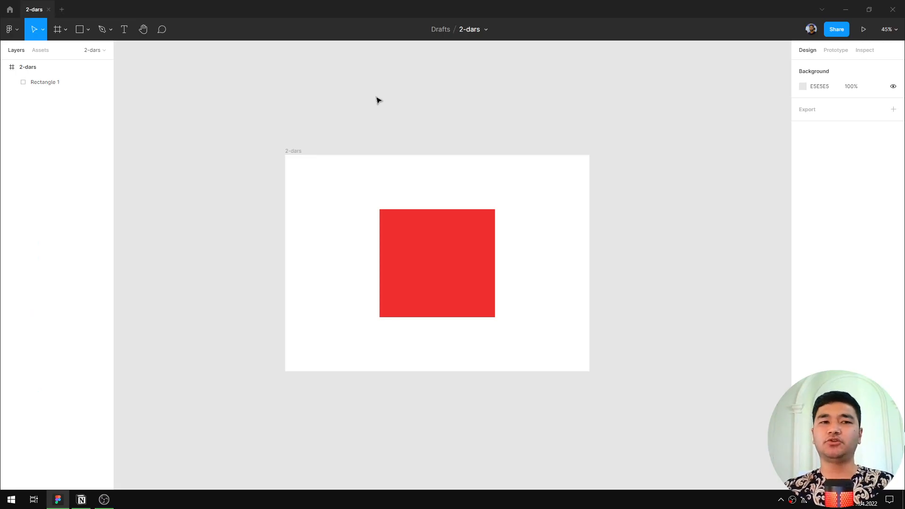
# Save a local copy of the file as 2-dars in the Desktop folder.
pyautogui.click(19, 30)
pyautogui.moveTo(40, 72)
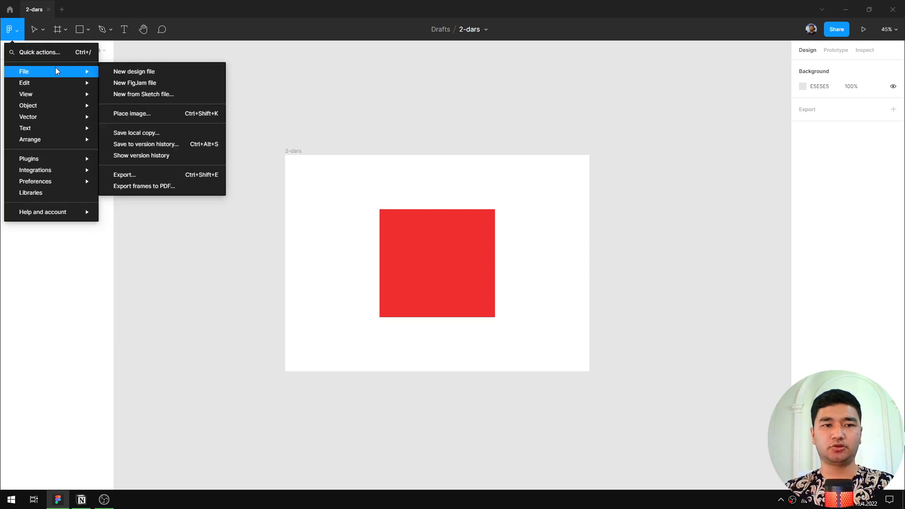
pyautogui.click(199, 133)
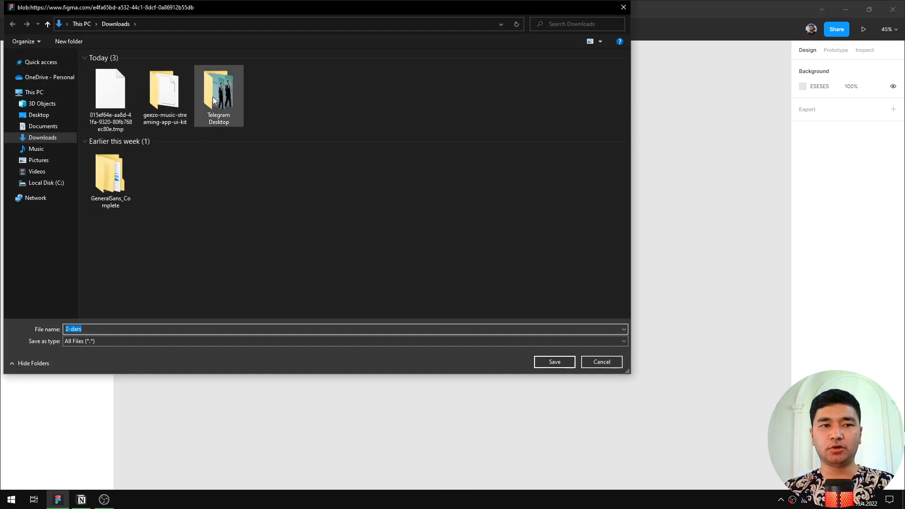
pyautogui.click(47, 115)
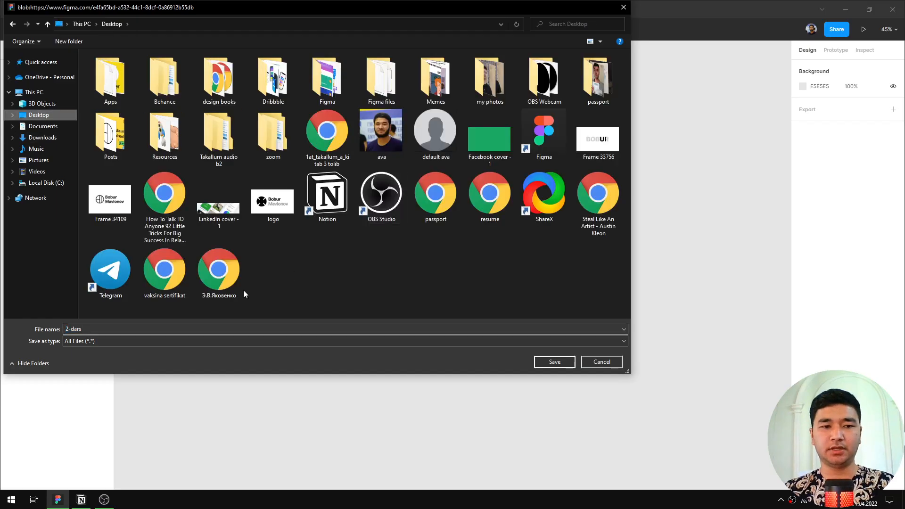
pyautogui.click(572, 362)
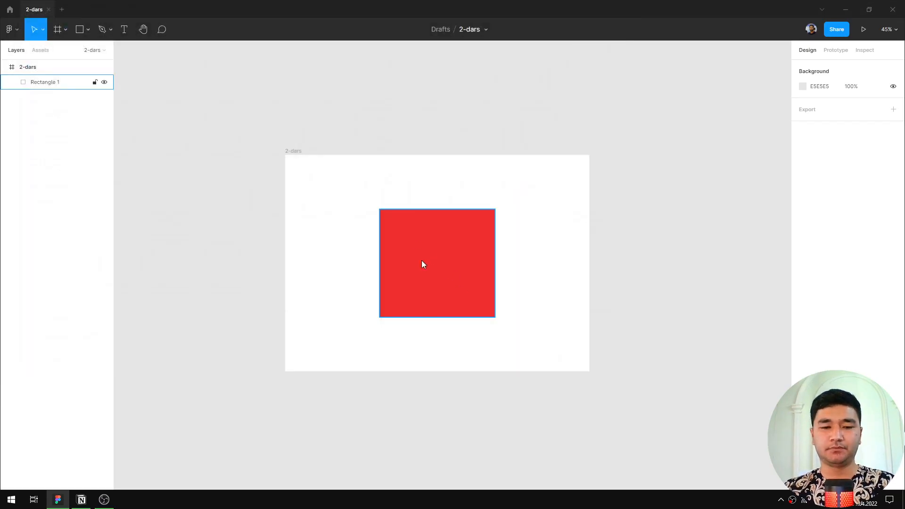
# Show the Windows desktop and delete the saved 2-dars.fig copy.
pyautogui.press('super+d')
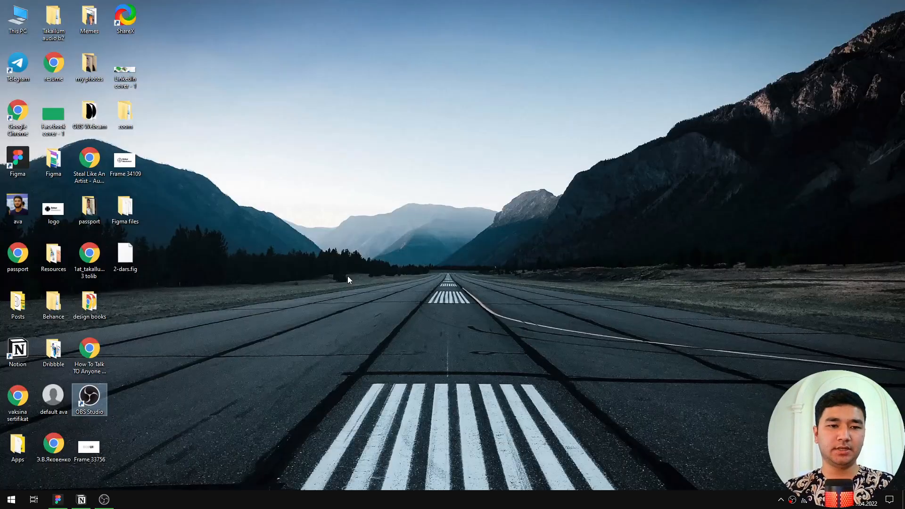
pyautogui.click(131, 263)
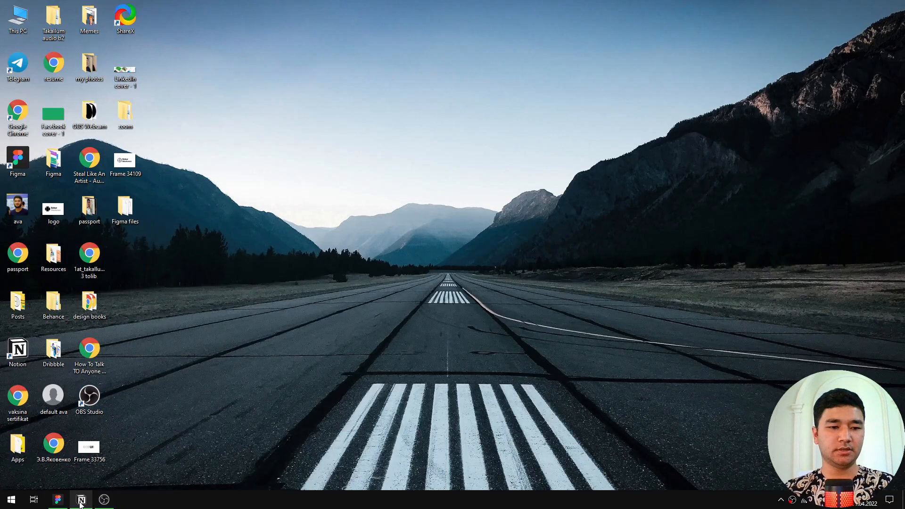
# Return to Figma and duplicate the 2-dars frame four times to make a row of five frames.
pyautogui.click(58, 499)
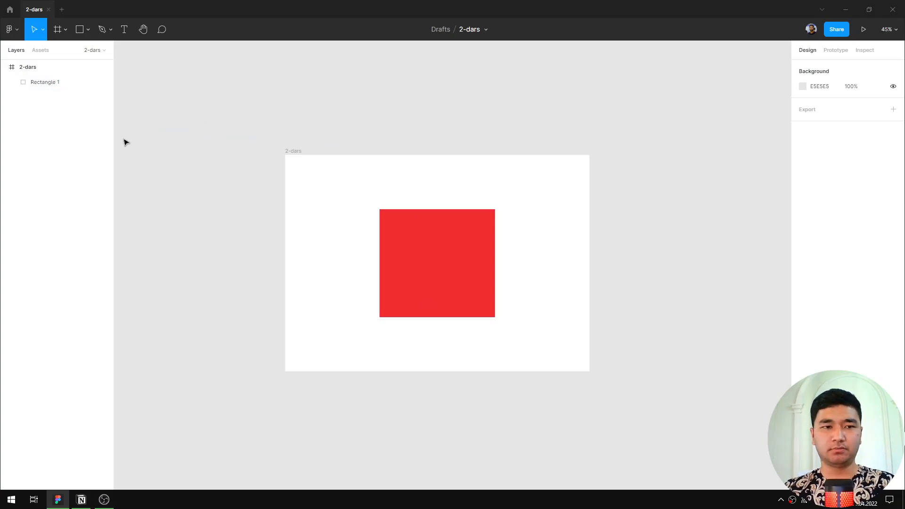
pyautogui.click(31, 69)
pyautogui.hotkey('ctrl', 'd')
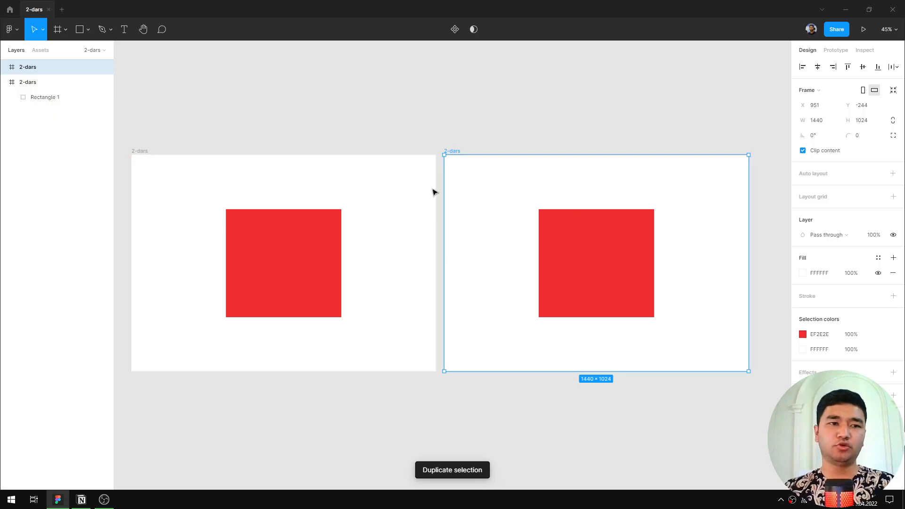
pyautogui.click(4, 83)
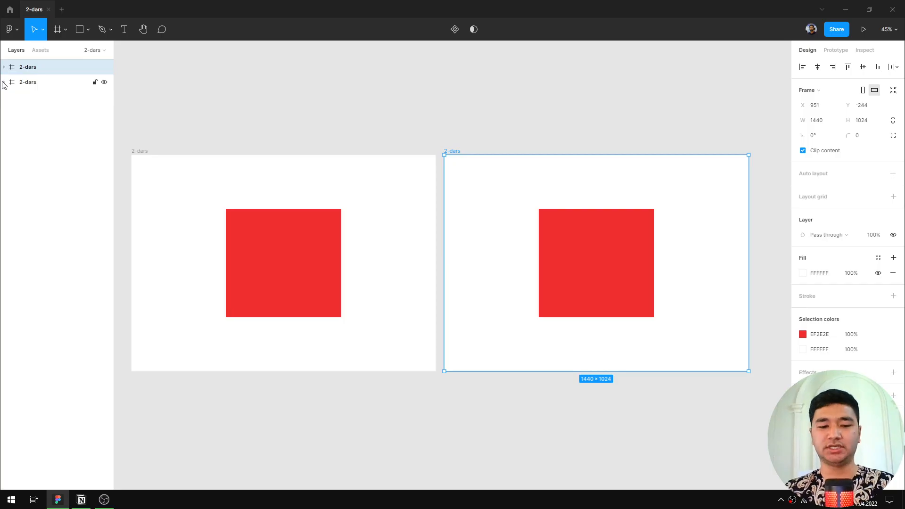
pyautogui.hotkey('ctrl', 'd')
pyautogui.hotkey('ctrl', 'd')
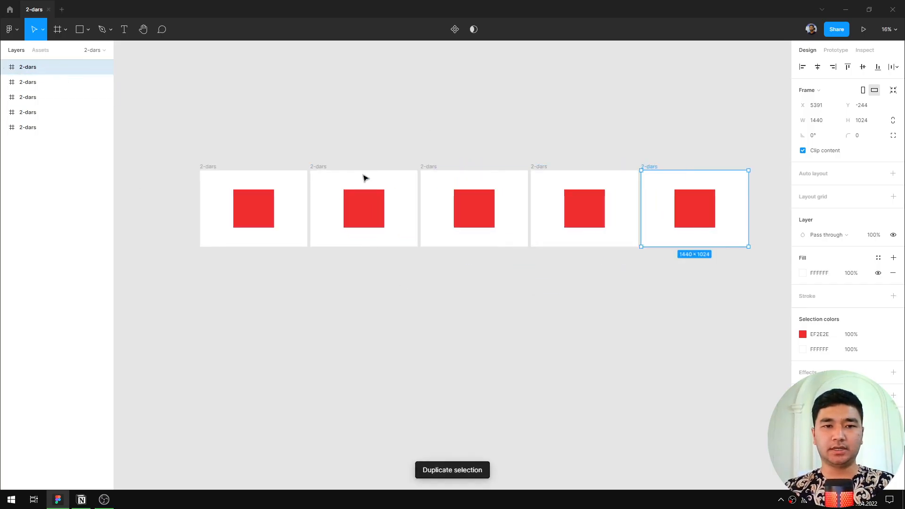
pyautogui.scroll(3, 255, 151)
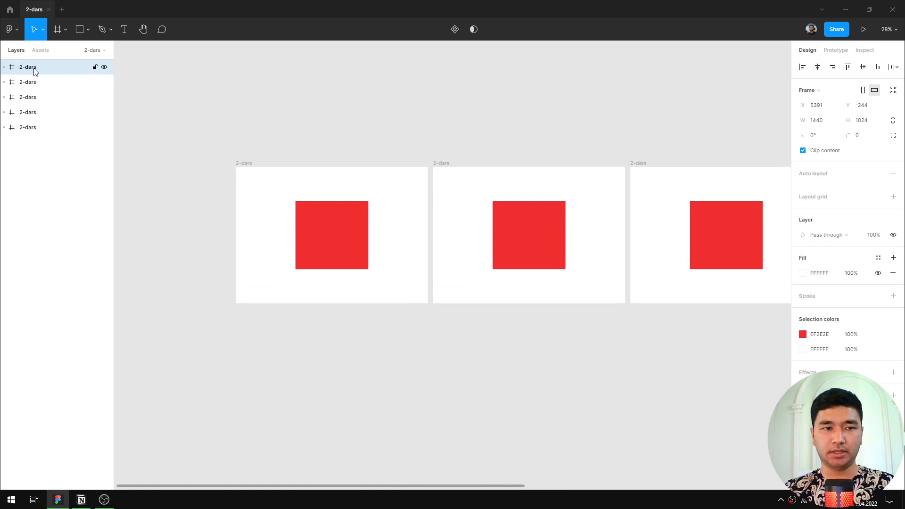
# Nest the third 2-dars frame in the row inside the second frame and deselect it.
pyautogui.moveTo(34, 70); pyautogui.dragTo(32, 116)
pyautogui.click(37, 69)
pyautogui.click(5, 113)
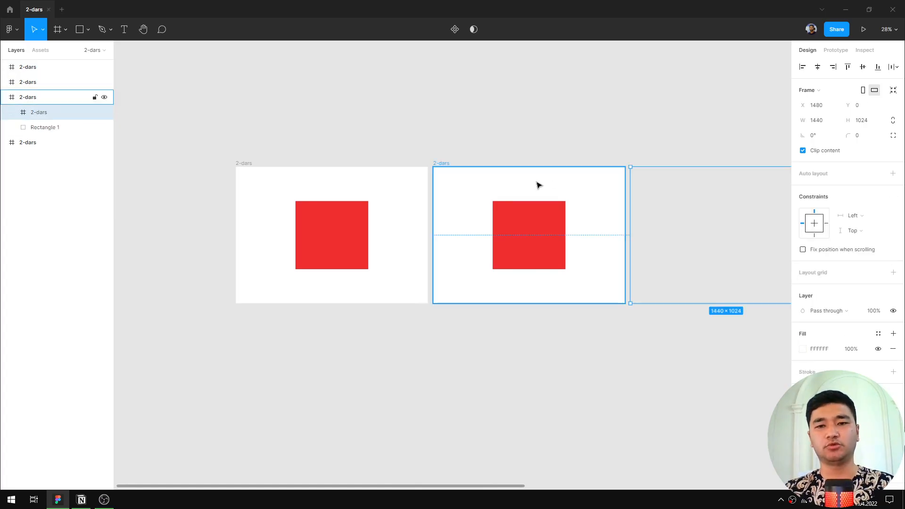
pyautogui.scroll(-3, 622, 184)
pyautogui.hscroll(2, 537, 154)
pyautogui.click(540, 155)
pyautogui.scroll(2, 495, 170)
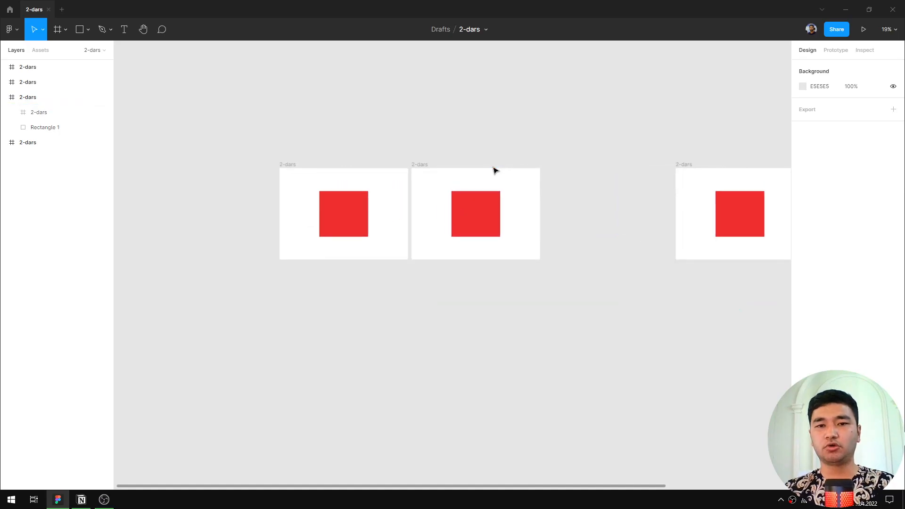
# Switch Clip content off and on repeatedly for the second frame to compare how its nested frame is displayed.
pyautogui.click(420, 166)
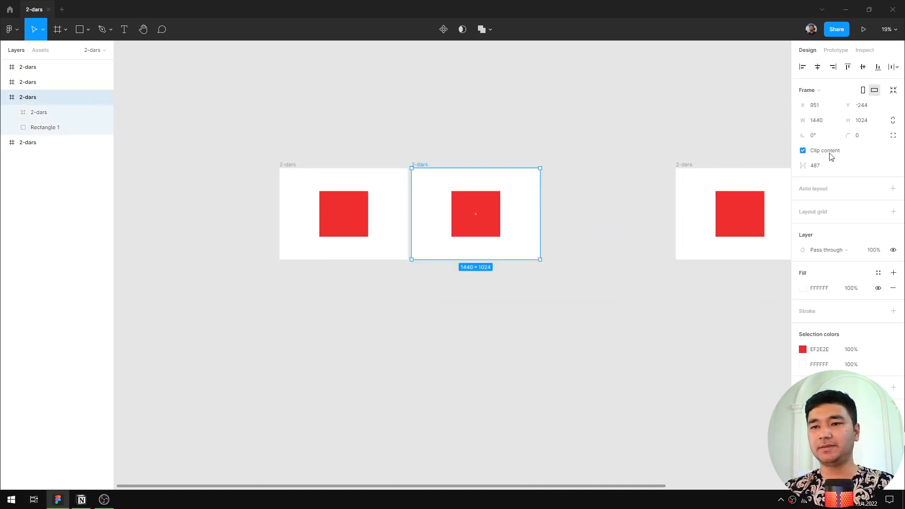
pyautogui.scroll(2, 759, 170)
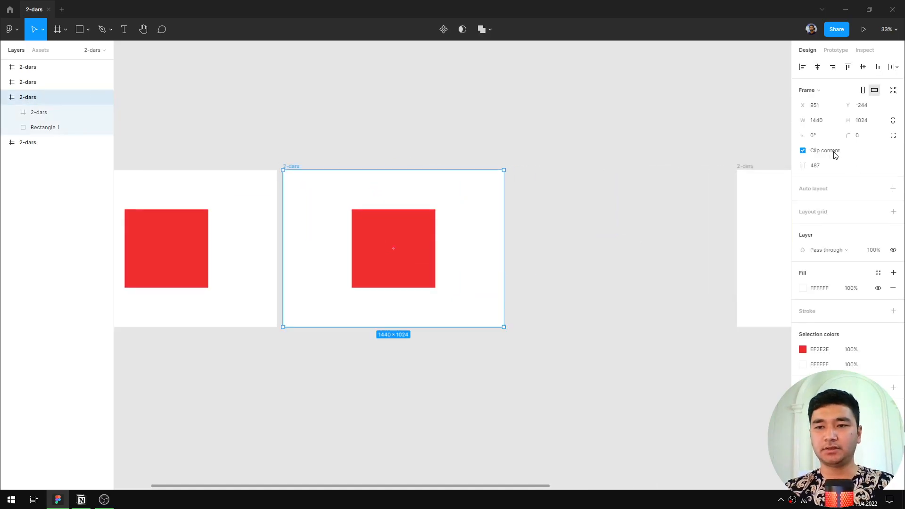
pyautogui.click(803, 150)
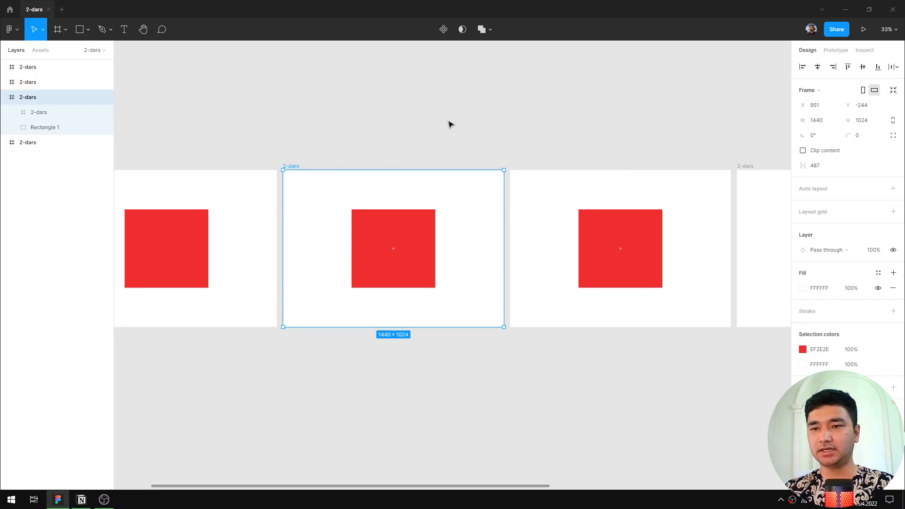
pyautogui.click(829, 155)
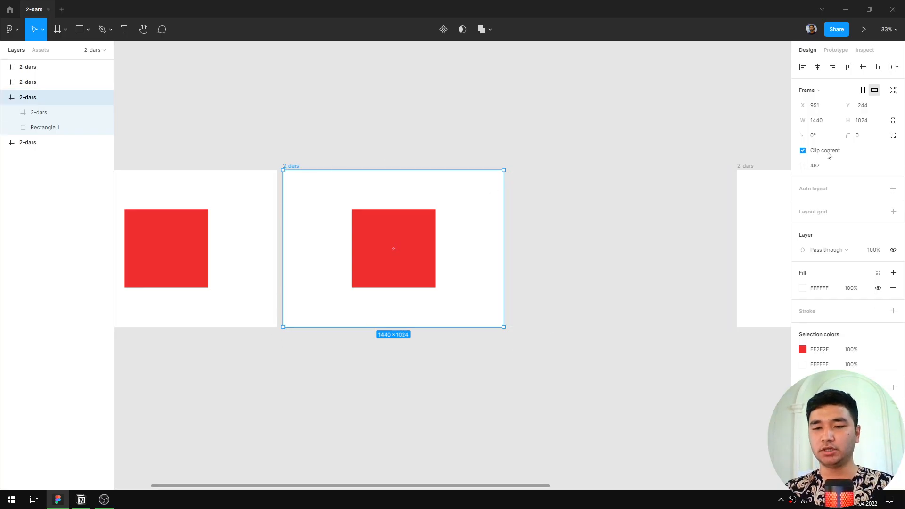
pyautogui.click(829, 155)
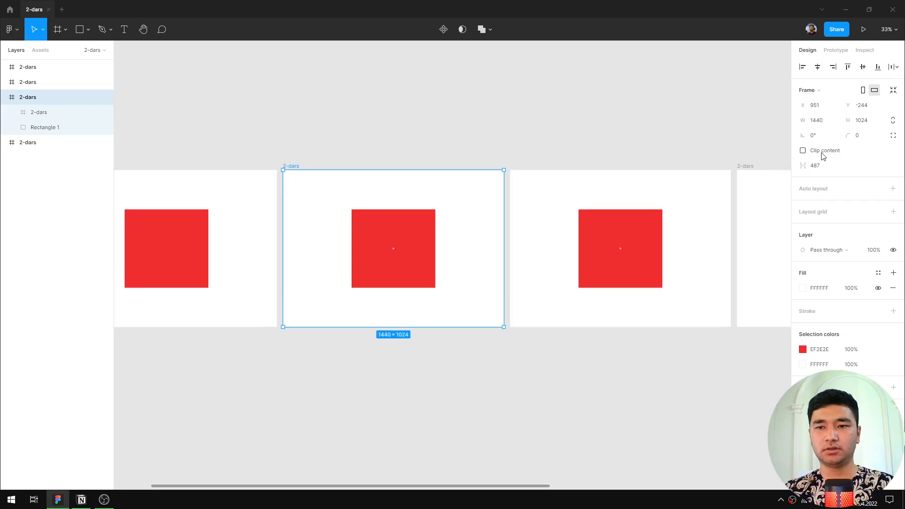
pyautogui.click(822, 154)
# Move the nested 2-dars frame out of its parent so it is a separate top-level frame.
pyautogui.click(40, 112)
pyautogui.moveTo(41, 112); pyautogui.dragTo(32, 94)
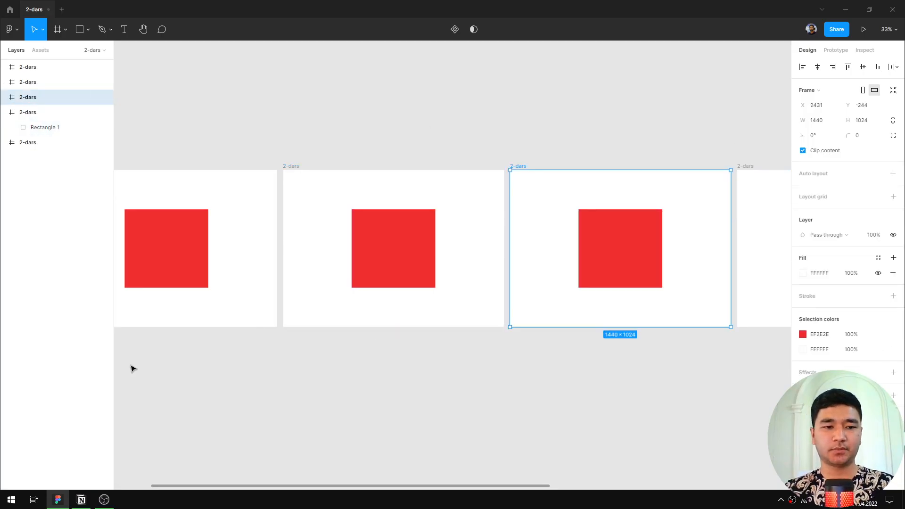
pyautogui.click(104, 500)
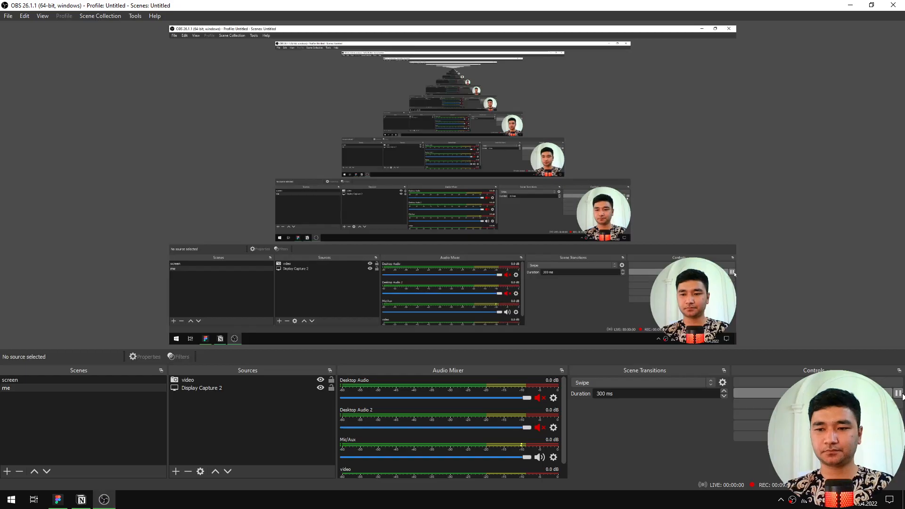